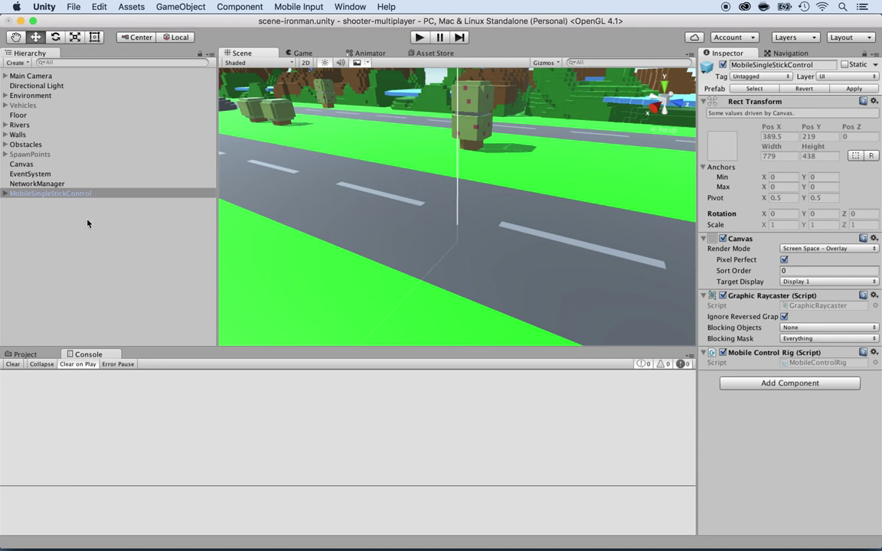
Open the GameObject menu to reach the 3D object choices
click(190, 6)
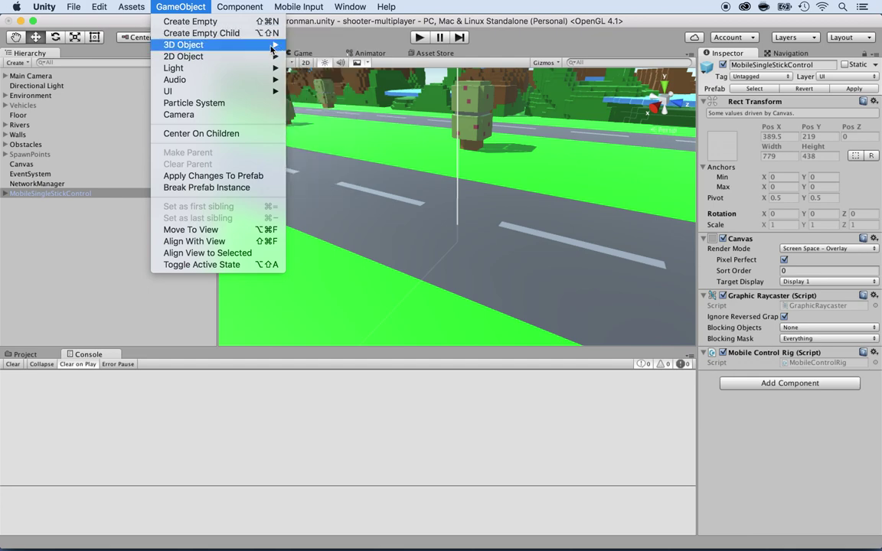
Add a Cube from the 3D Object submenu and orbit the view around it
mouse_move(273, 46)
click(314, 44)
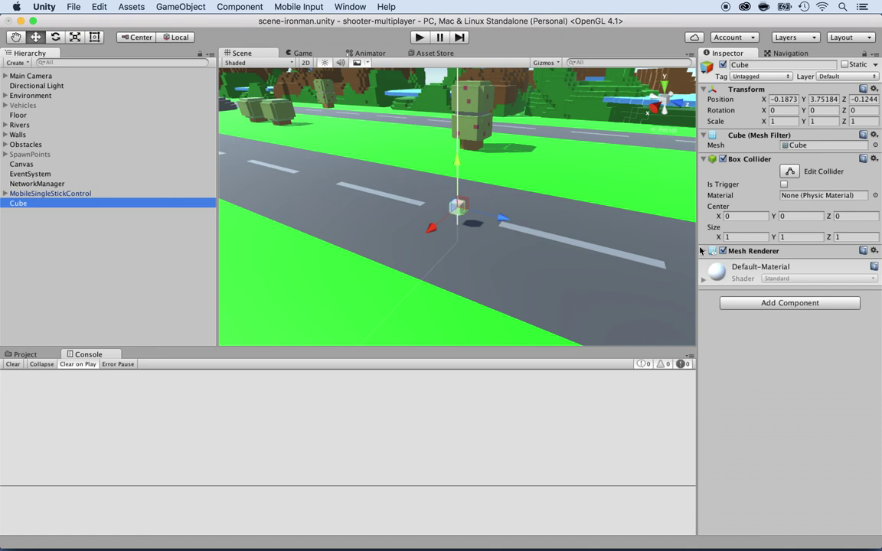
alt+drag(392, 212, 302, 203)
scroll(450, 224, down, 8)
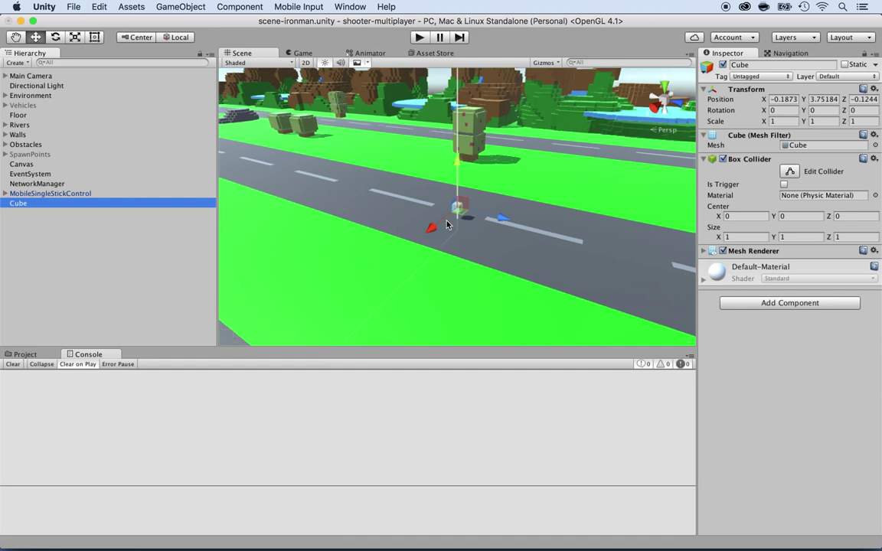
Drag the cube down the road to -26.8, 3.75, -151.4, frame it, and enter Play mode
drag(480, 213, 234, 108)
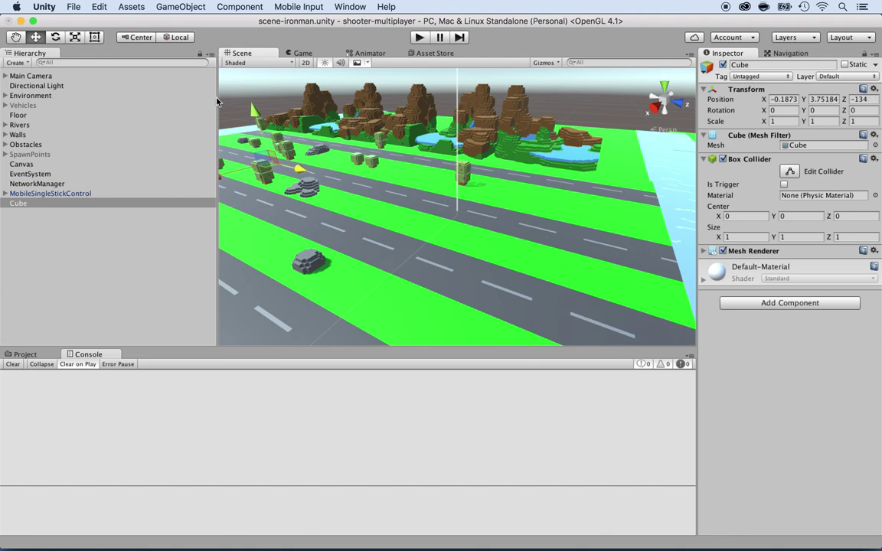
drag(233, 183, 247, 143)
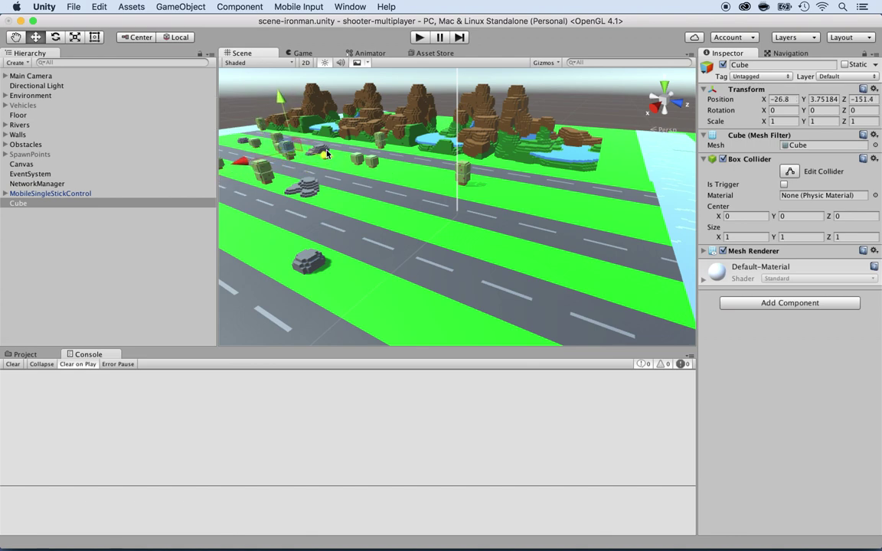
double_click(18, 203)
key(super+p)
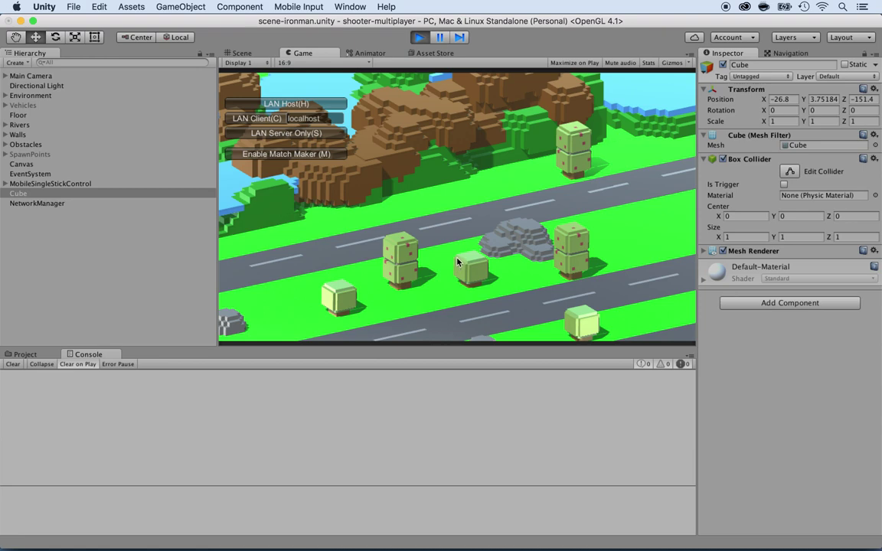
Switch to the Scene view during the test run, then stop Play mode
click(241, 53)
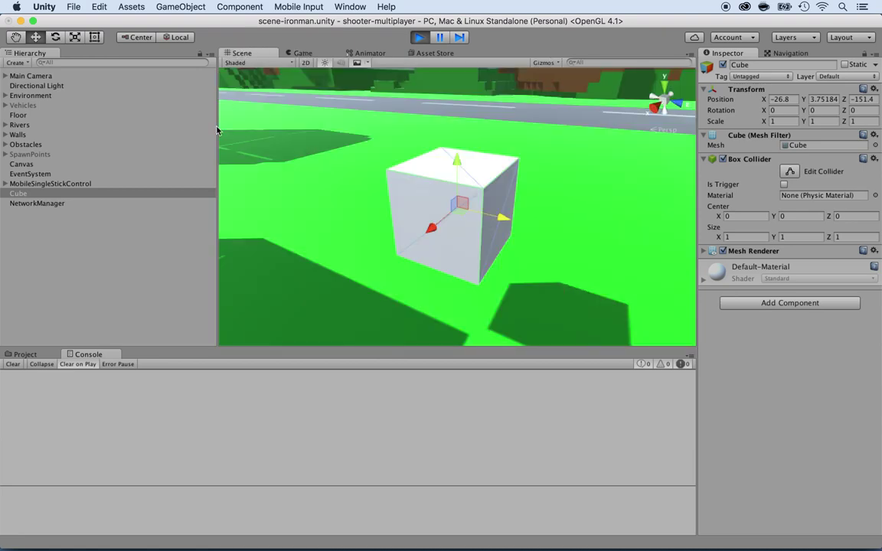
scroll(301, 209, down, 10)
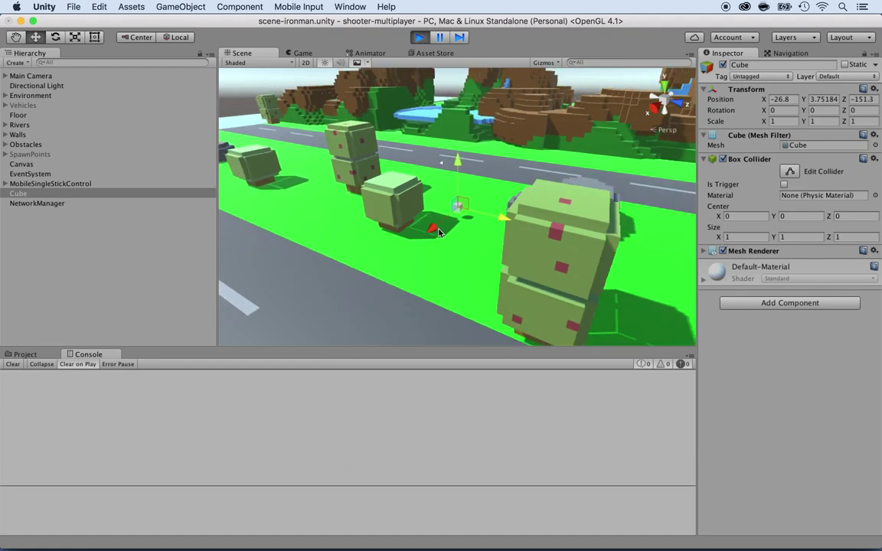
drag(430, 227, 441, 209)
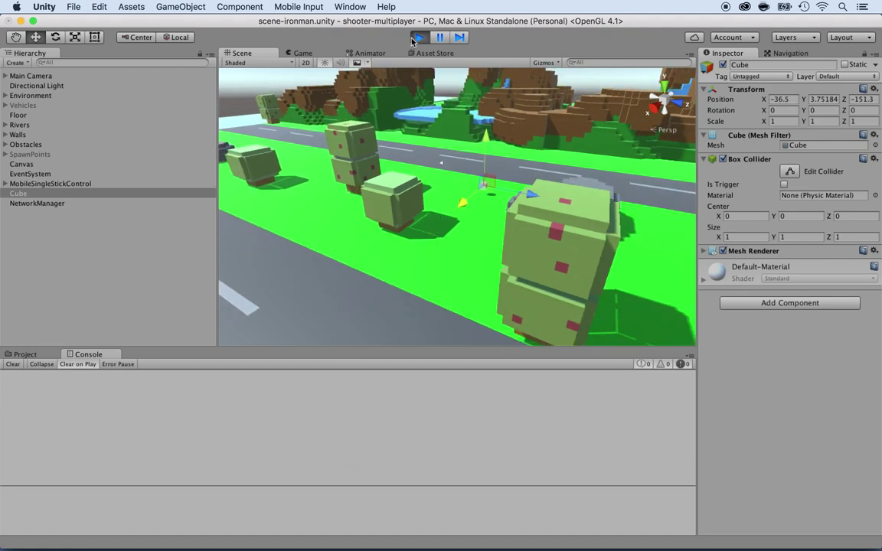
click(418, 37)
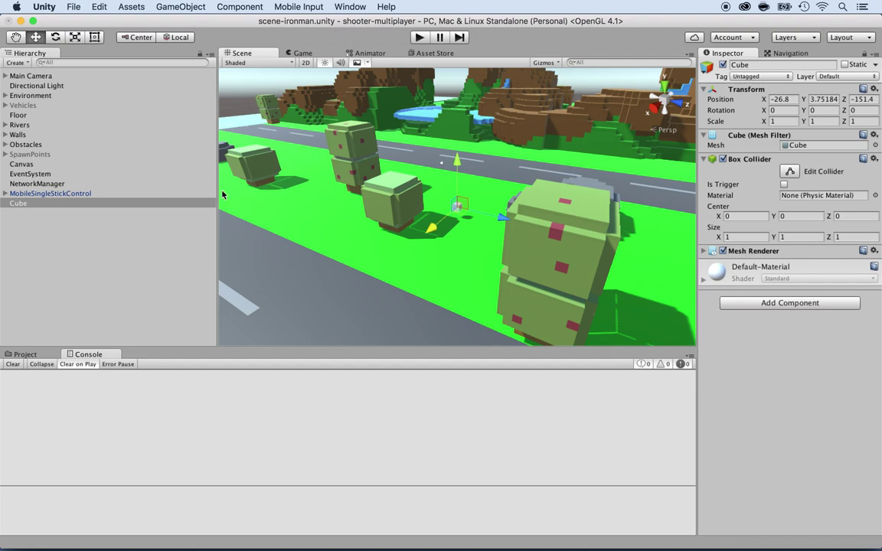
Reposition the cube to X -35.5 and Z -159.8 with the move gizmo
click(296, 53)
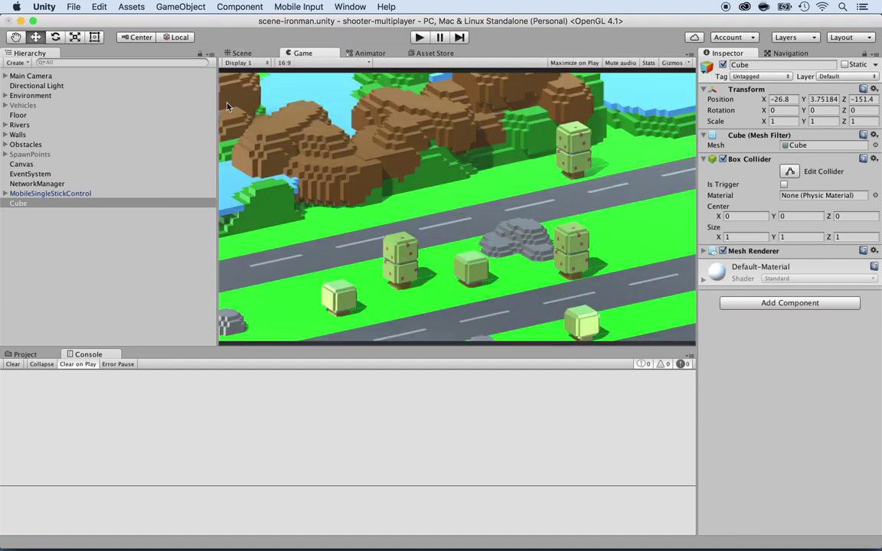
click(247, 56)
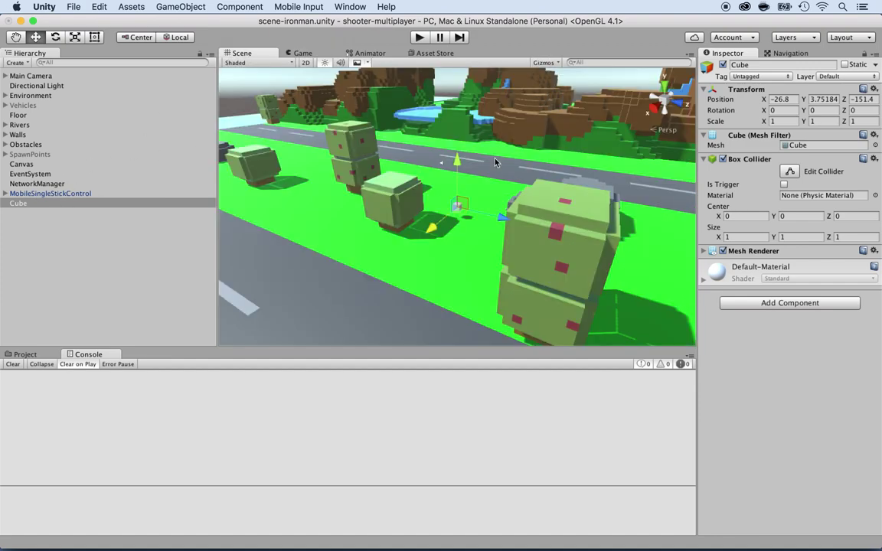
drag(392, 208, 453, 195)
drag(520, 196, 492, 173)
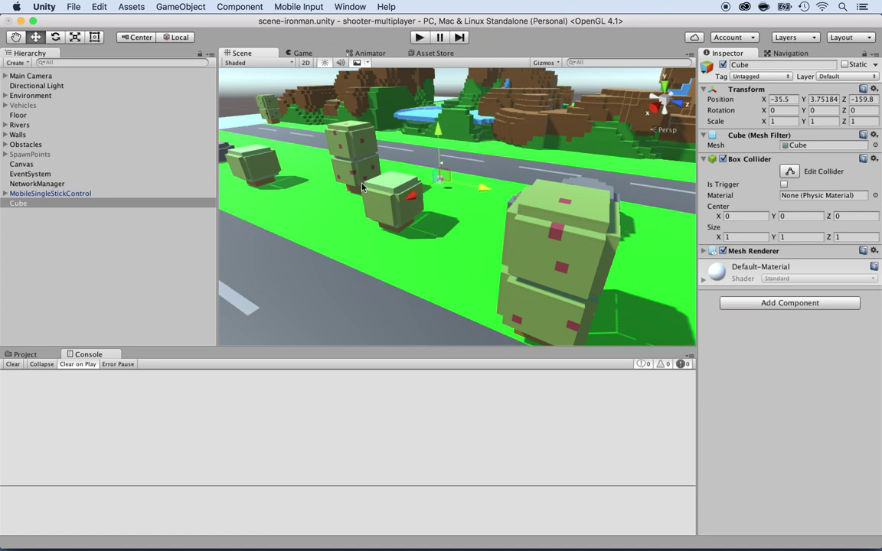
Disable the cube's Box Collider and Mesh Renderer in the Inspector
click(303, 54)
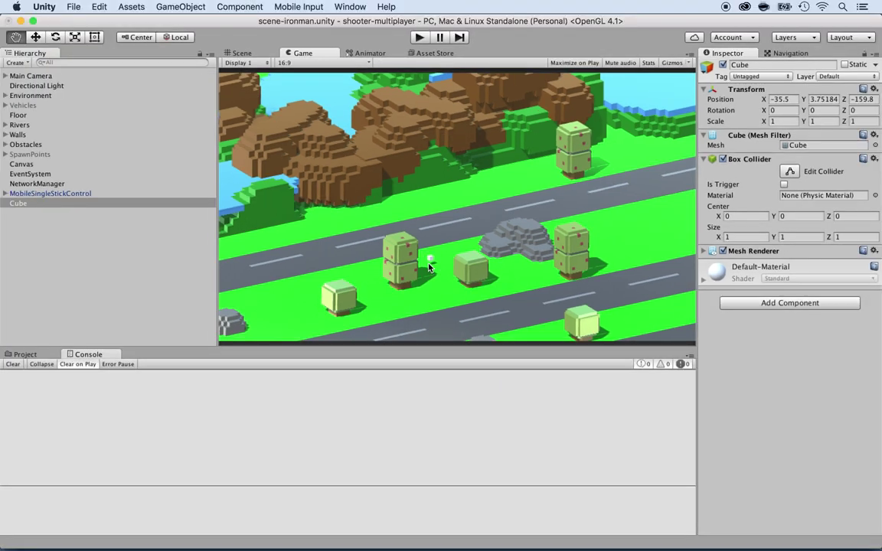
key(w)
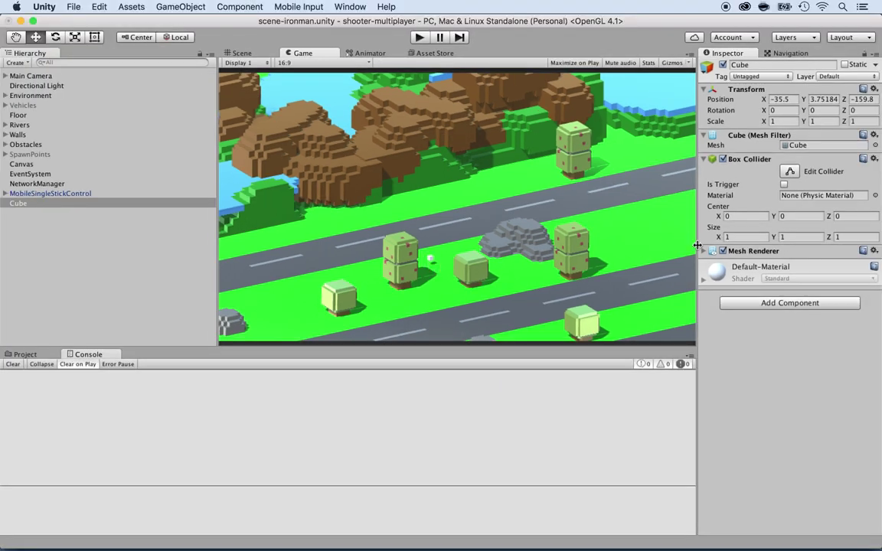
click(723, 159)
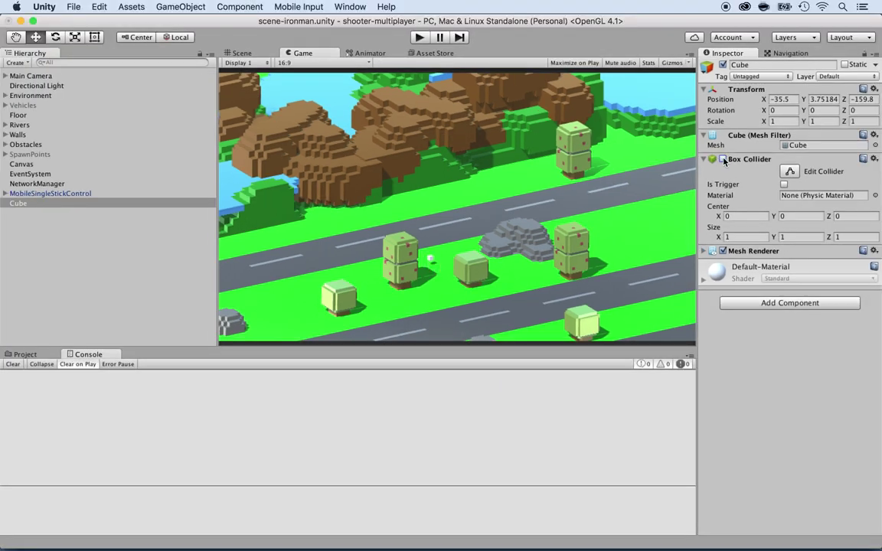
click(723, 251)
Rename the cube to PlayerSpawnPoint1 in the Hierarchy
click(19, 204)
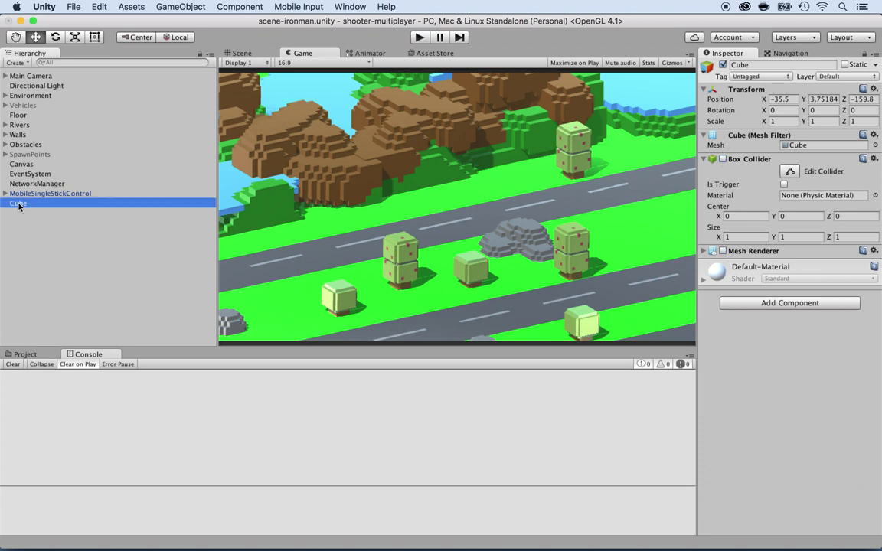
key(Return)
text(Play)
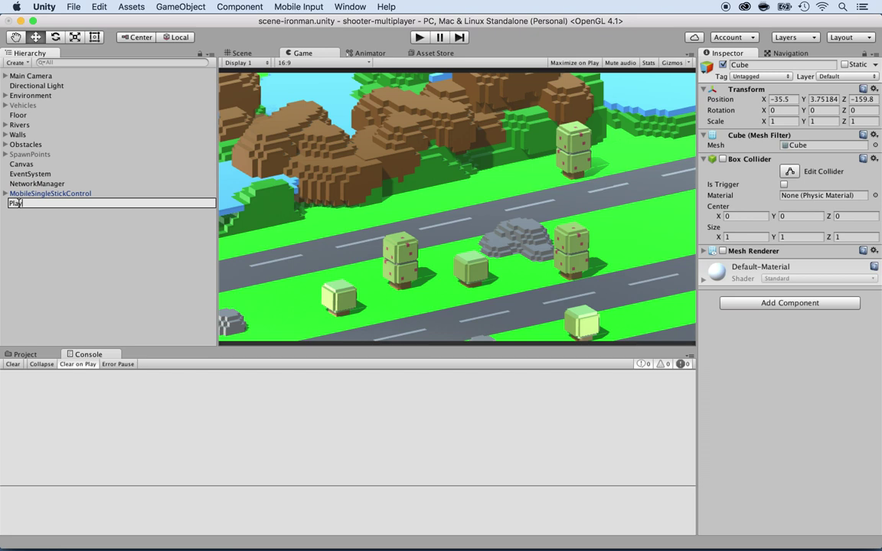
text(erSpawnPoint1)
key(Return)
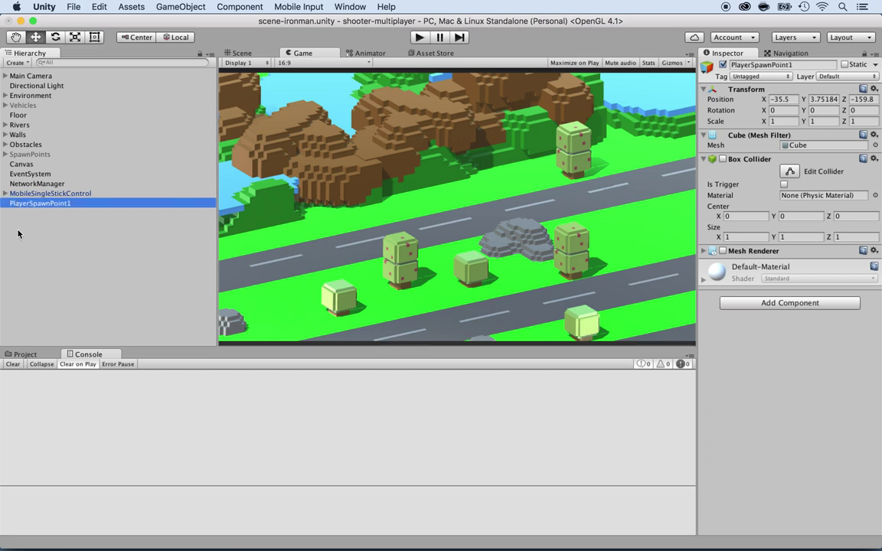
key(alt)
Add a NetworkStartPosition component to PlayerSpawnPoint1 via the 'network' component search
click(800, 303)
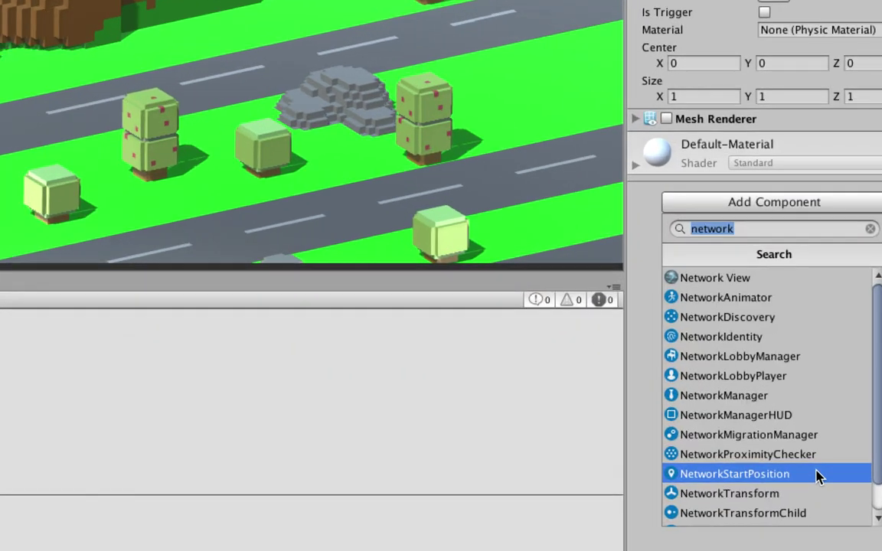
click(818, 476)
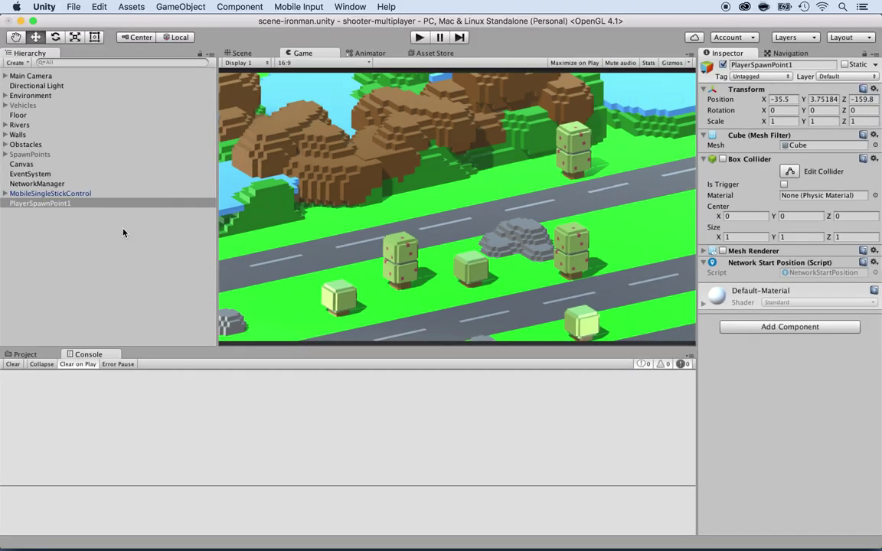
Select NetworkManager, widen the Inspector, and change Player Spawn Method from Random to Round Robin
click(47, 184)
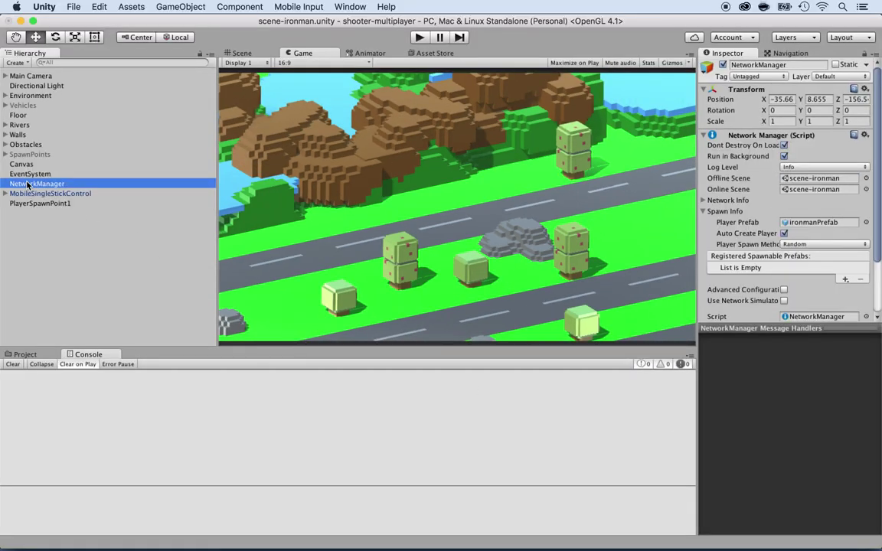
scroll(792, 240, down, 2)
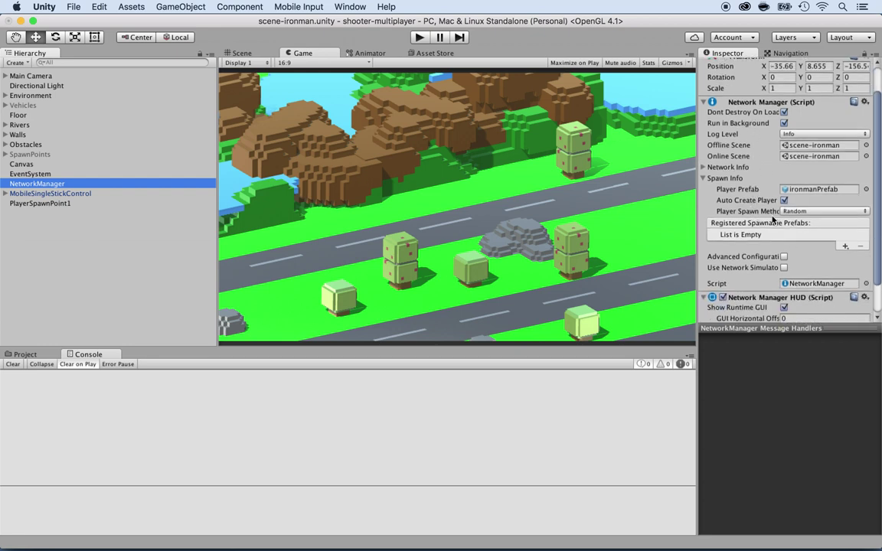
click(695, 207)
drag(694, 206, 617, 208)
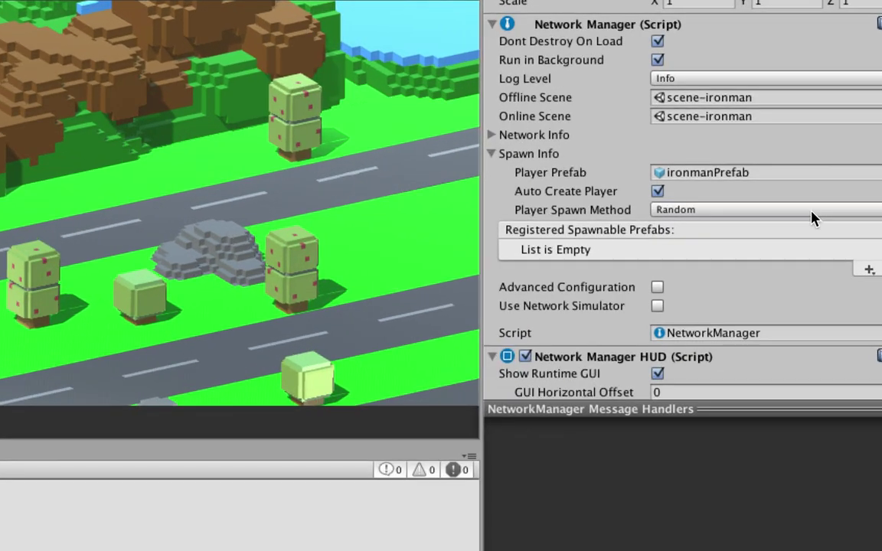
click(811, 213)
click(786, 229)
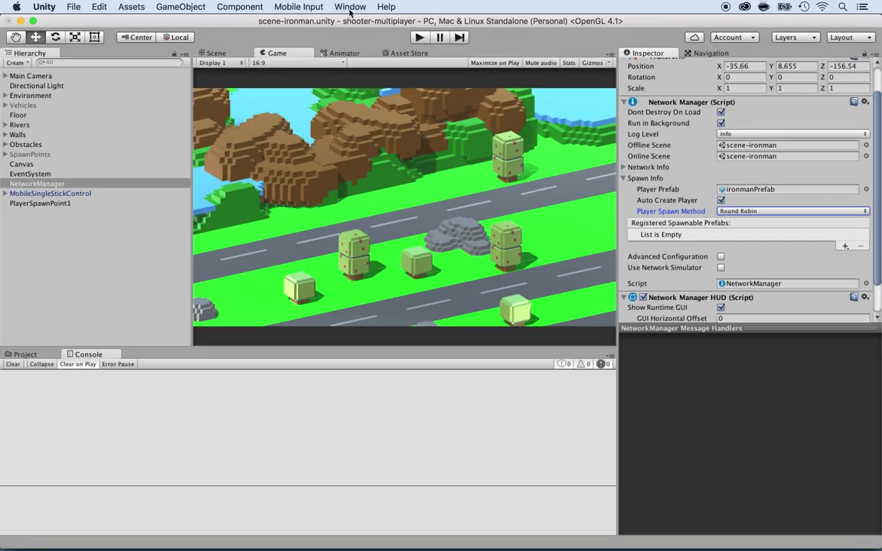
Run the game as a LAN Host to check spawning, then stop it
click(418, 39)
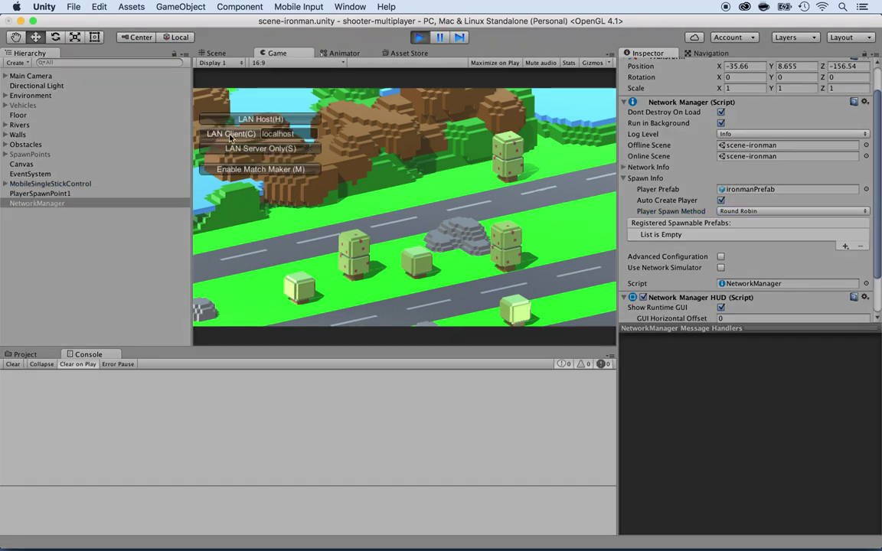
click(228, 121)
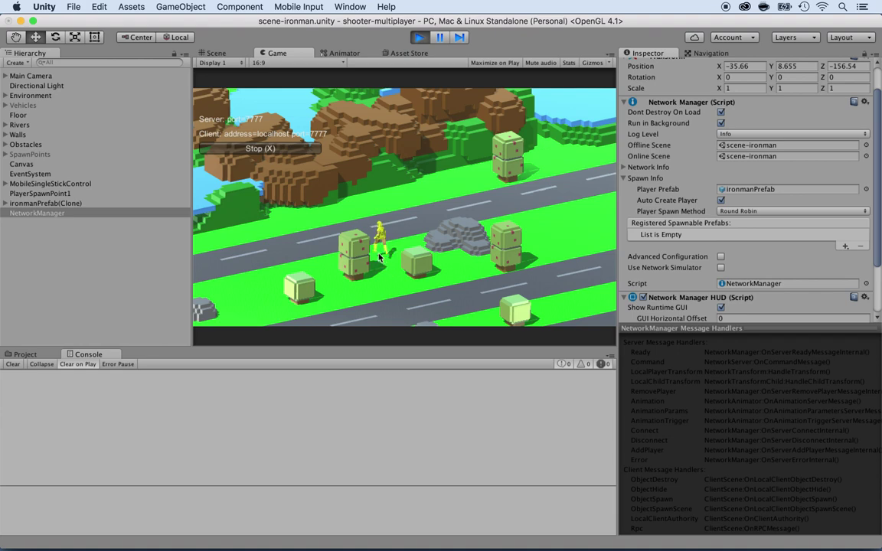
click(418, 36)
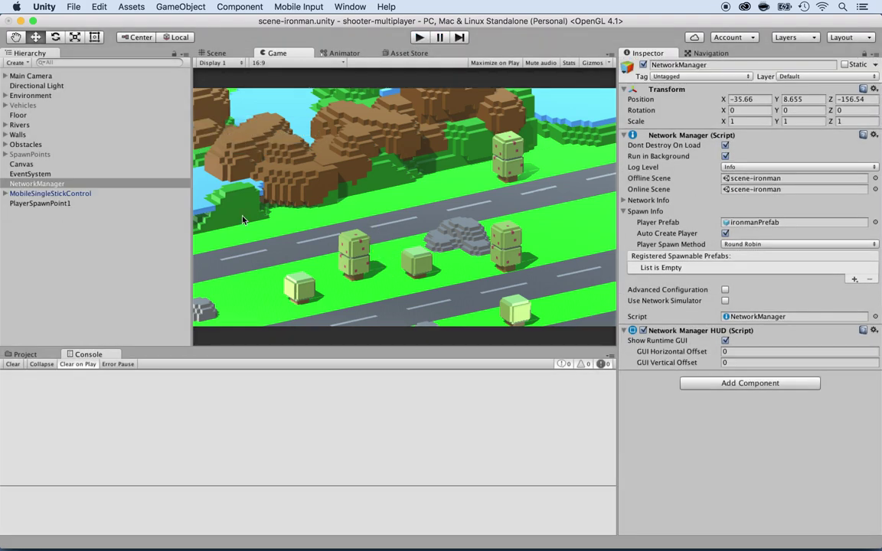
Move PlayerSpawnPoint1 farther along the road to X -74.9
click(61, 203)
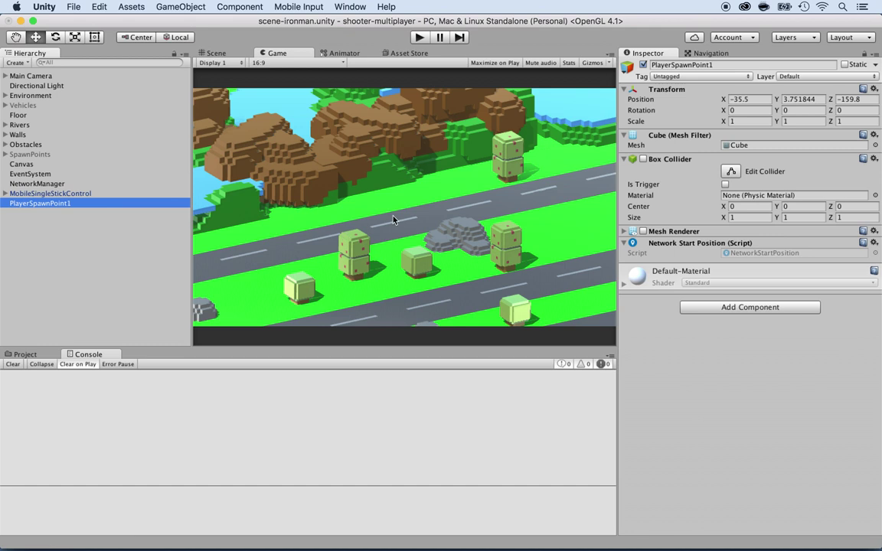
click(201, 53)
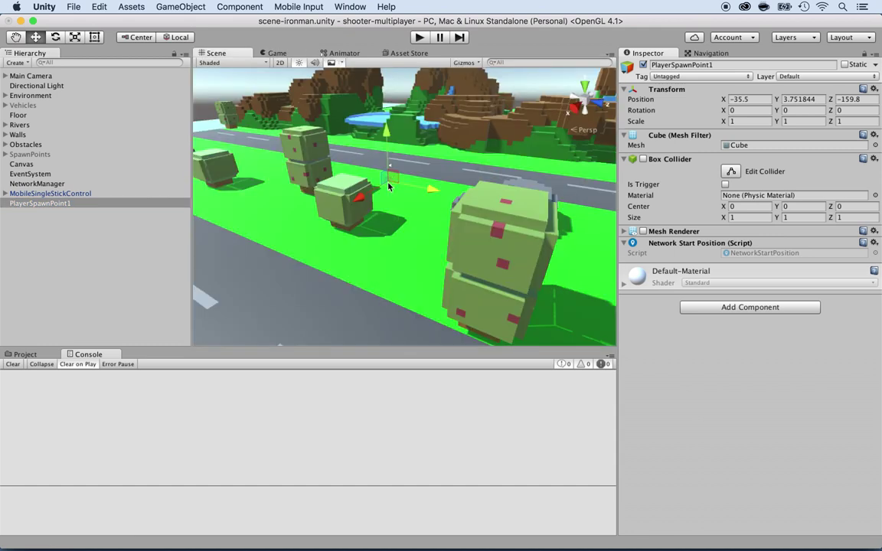
drag(365, 198, 440, 97)
Play as LAN Host and walk the spawned player right with the arrow keys
click(418, 37)
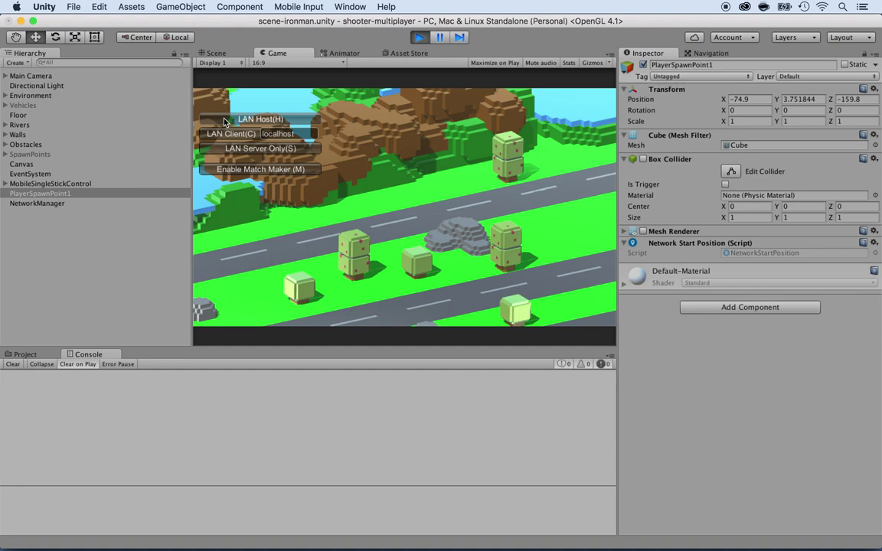
click(224, 122)
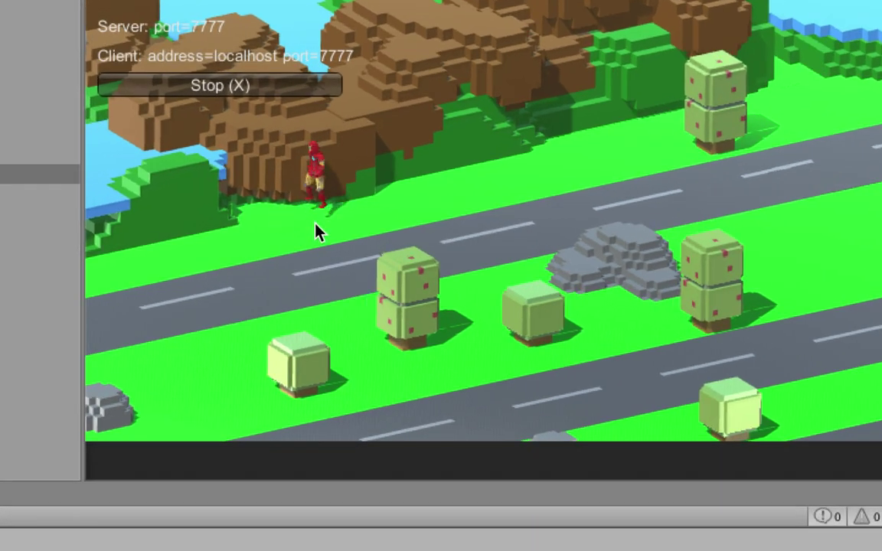
key(Right)
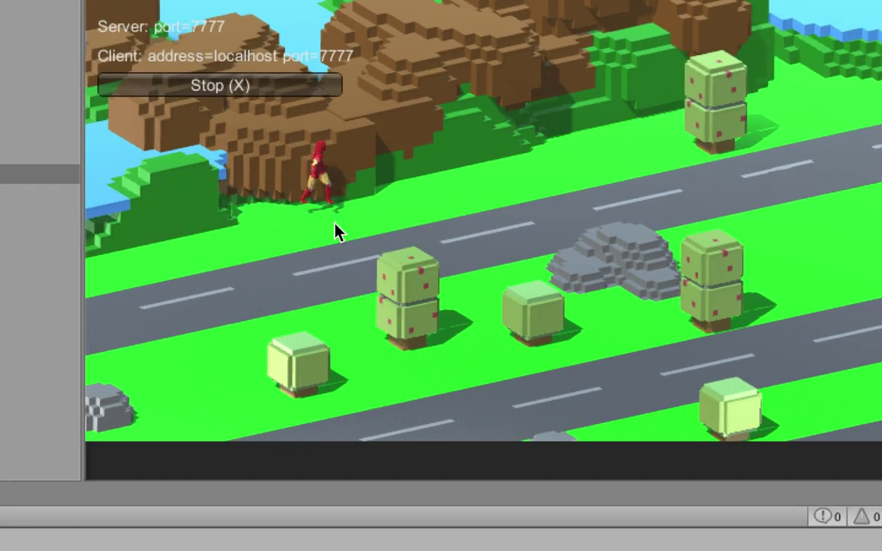
key(Right)
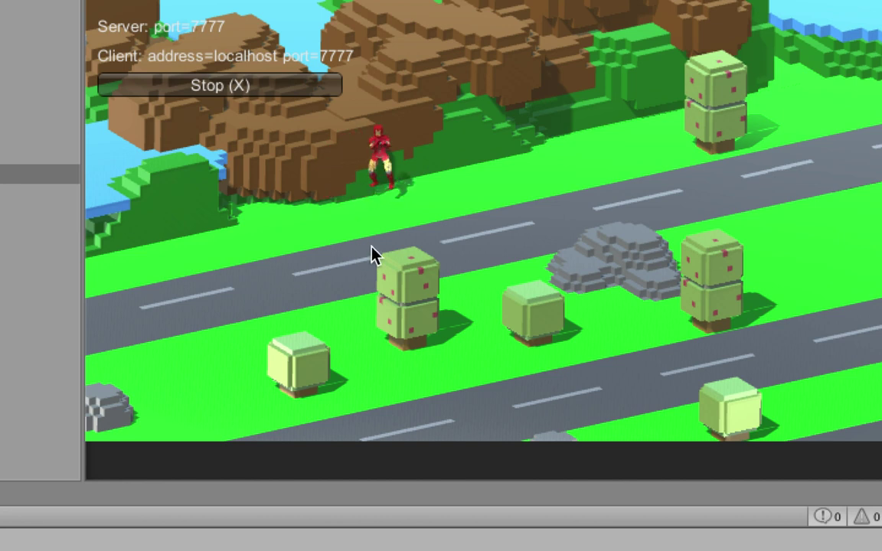
key(Right)
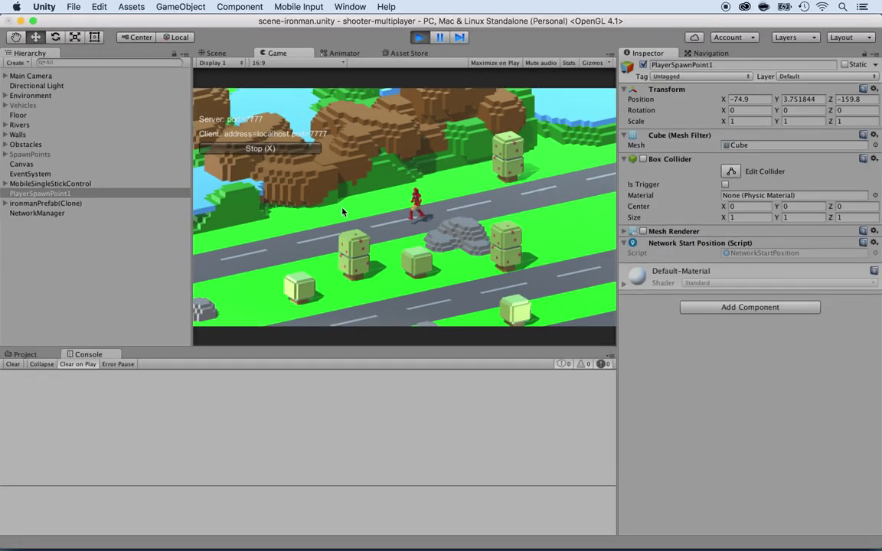
Stop the game and lower PlayerSpawnPoint1 toward the ground
click(420, 37)
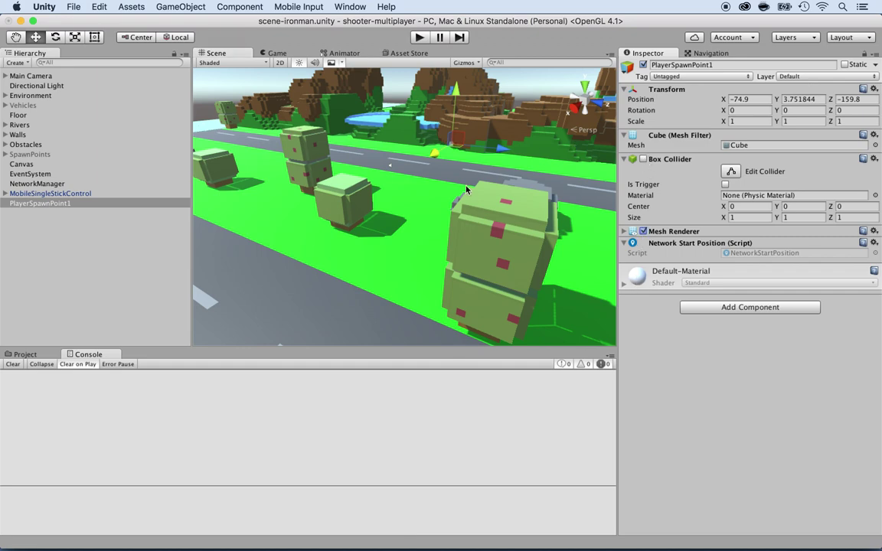
scroll(443, 175, up, 5)
scroll(443, 175, down, 8)
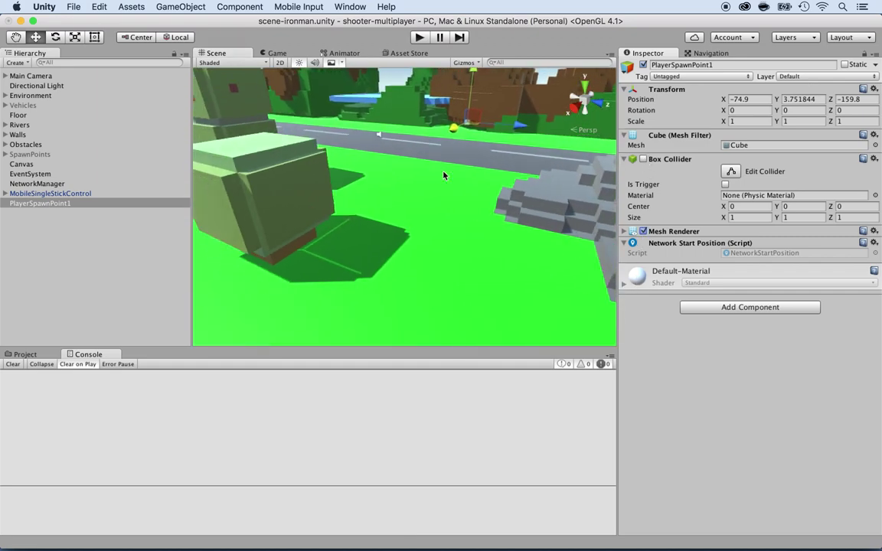
drag(467, 84, 467, 90)
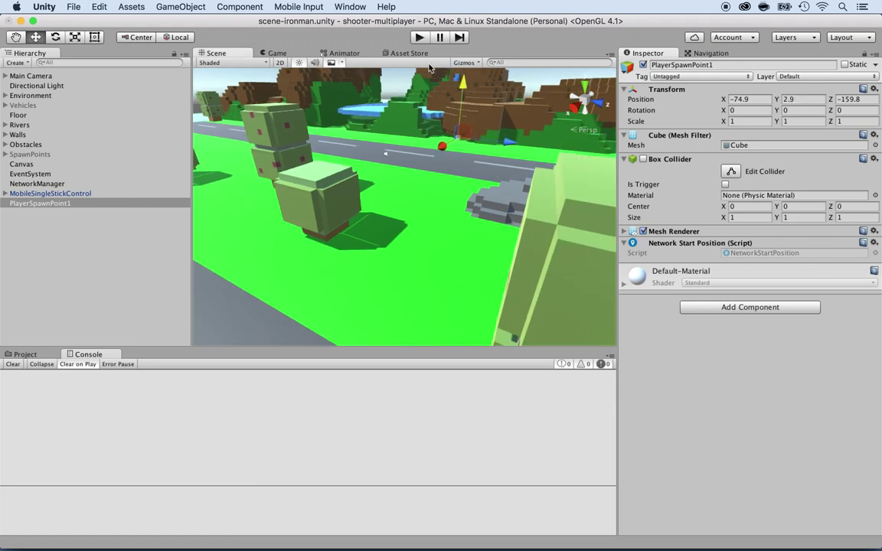
Test the new height by playing as LAN Host, then stop
key(super+p)
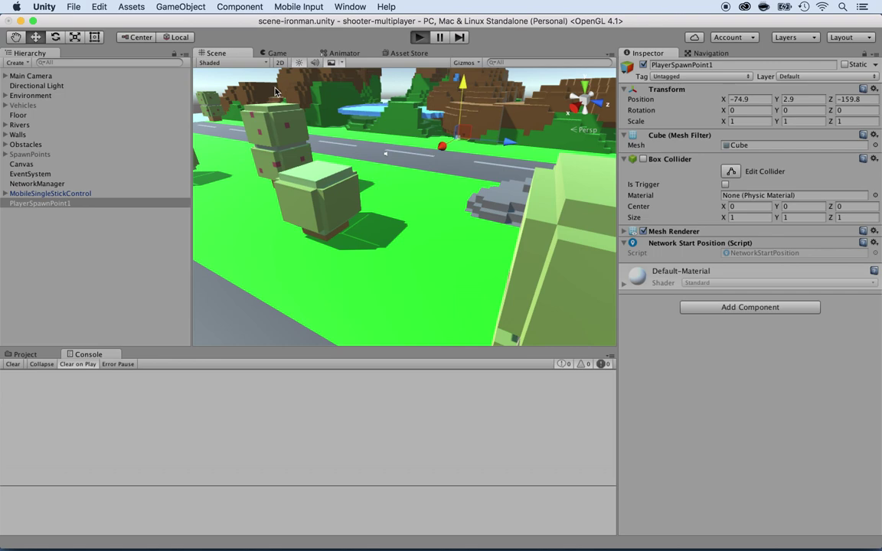
click(230, 119)
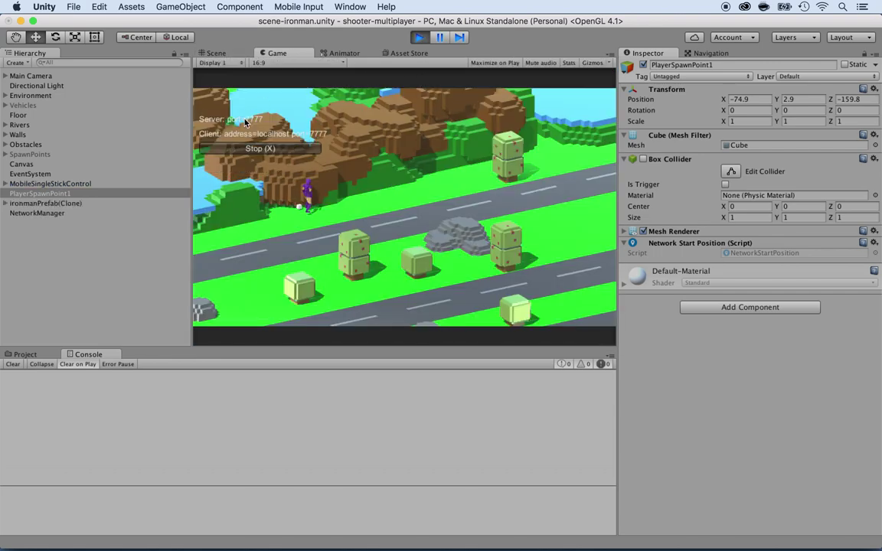
click(419, 36)
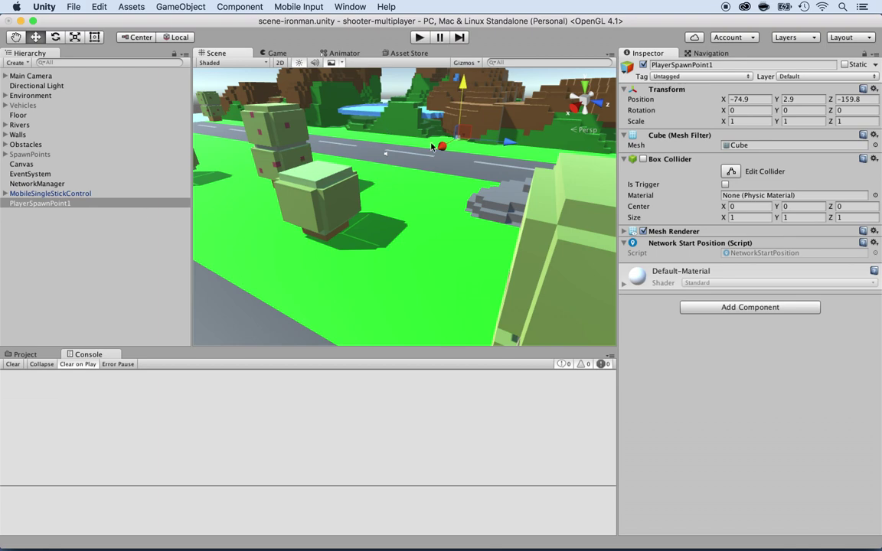
Bring PlayerSpawnPoint1 back to X -37.8 and lower it to Y 2.44
drag(442, 144, 405, 177)
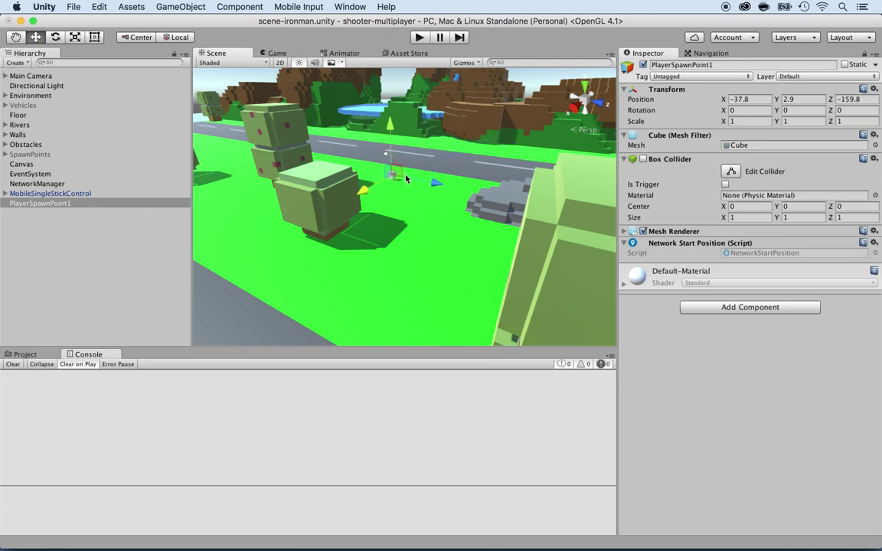
scroll(393, 188, up, 10)
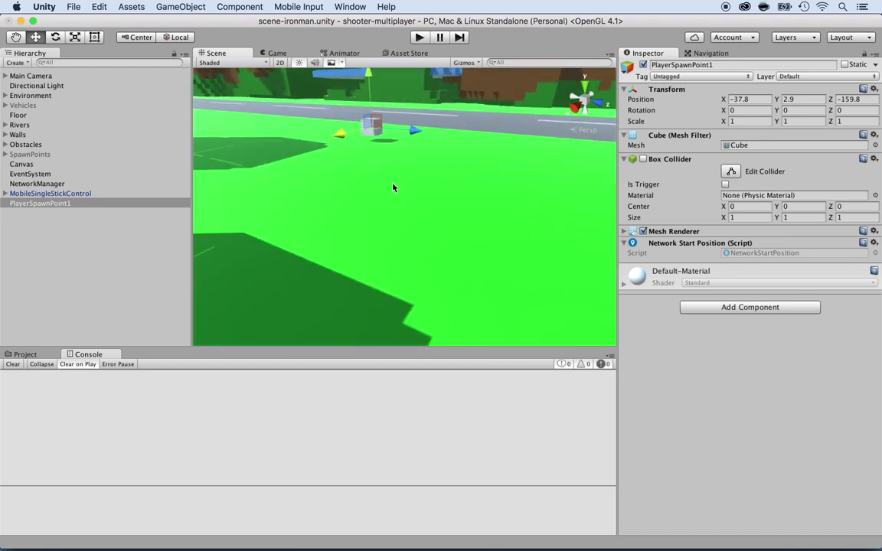
drag(368, 76, 369, 84)
Hide the spawn cube's Mesh Renderer and test-host the game, then stop
click(643, 232)
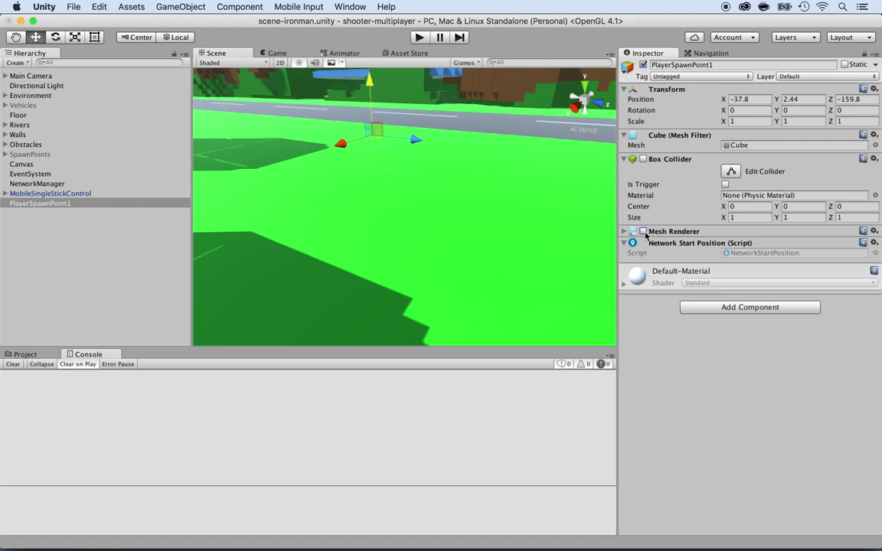
click(421, 37)
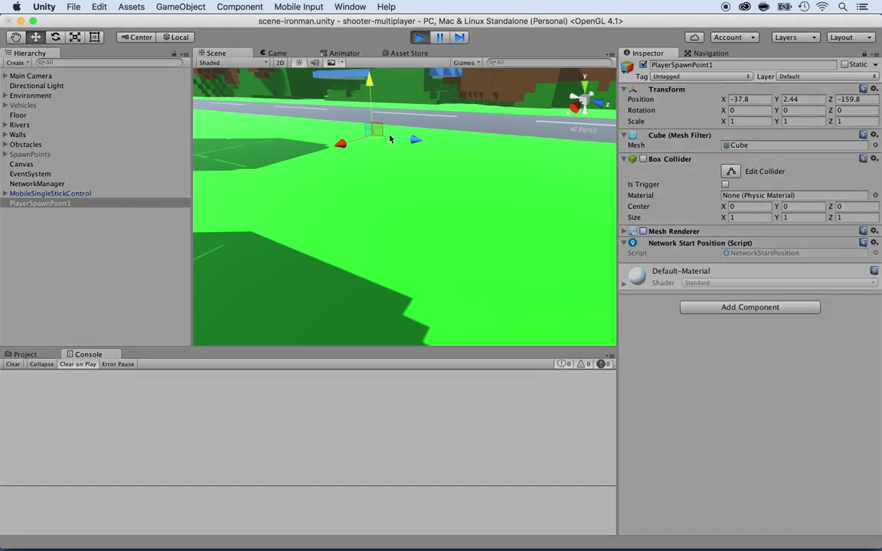
click(254, 122)
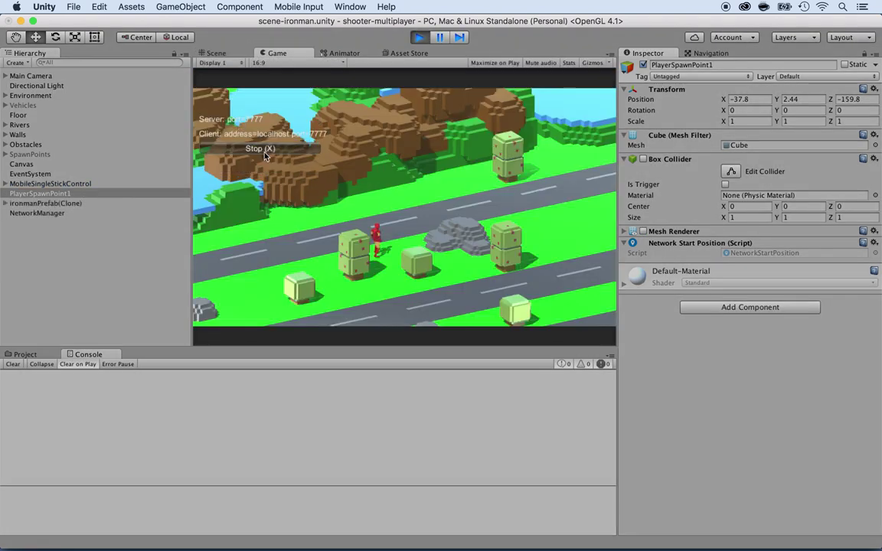
key(super+p)
Lower PlayerSpawnPoint1 to Y 2.02, host again, walk the player around, and stop
drag(371, 83, 370, 90)
click(418, 37)
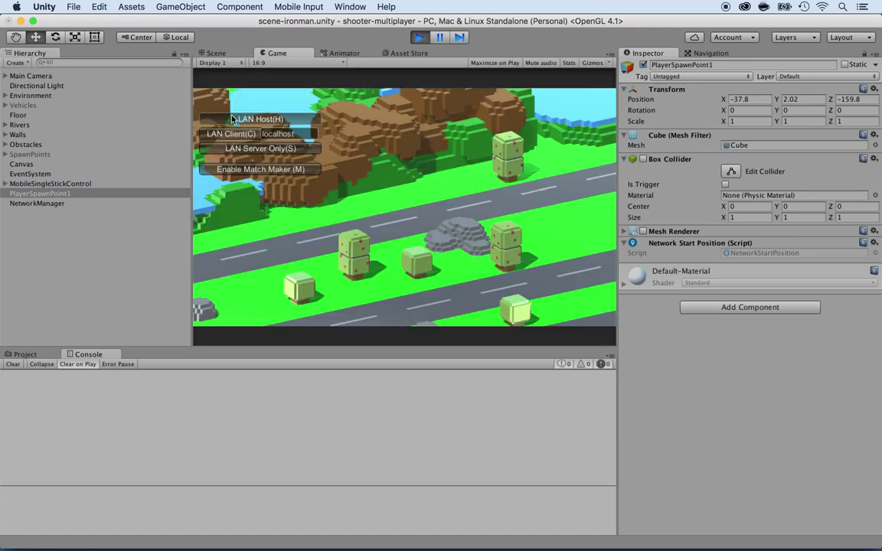
click(222, 116)
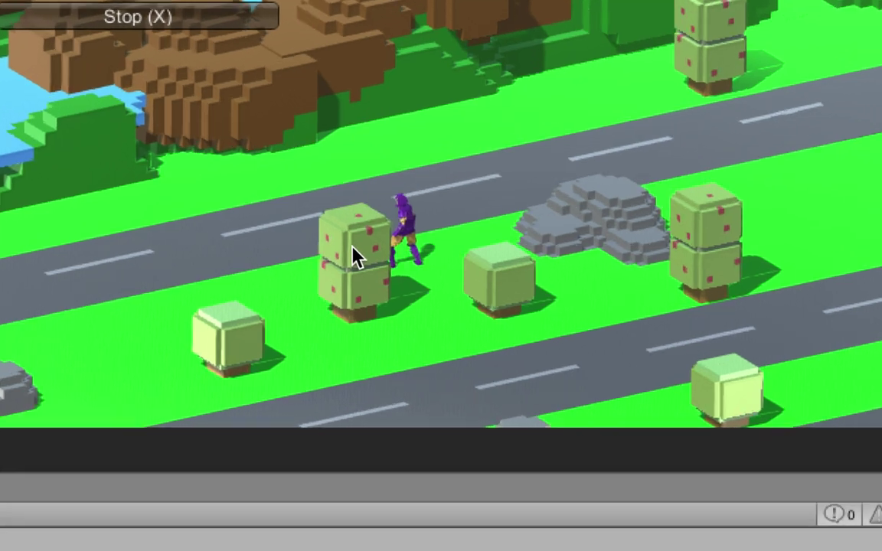
key(Up)
key(Left)
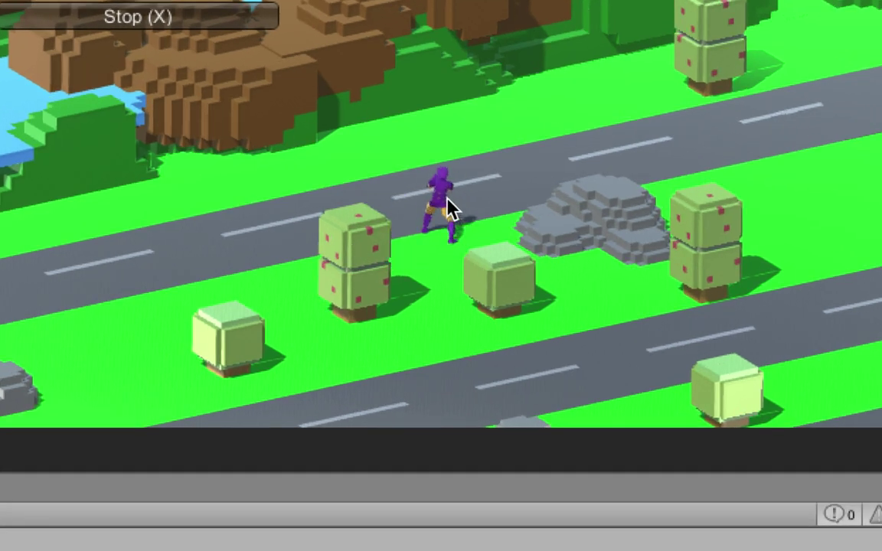
click(488, 262)
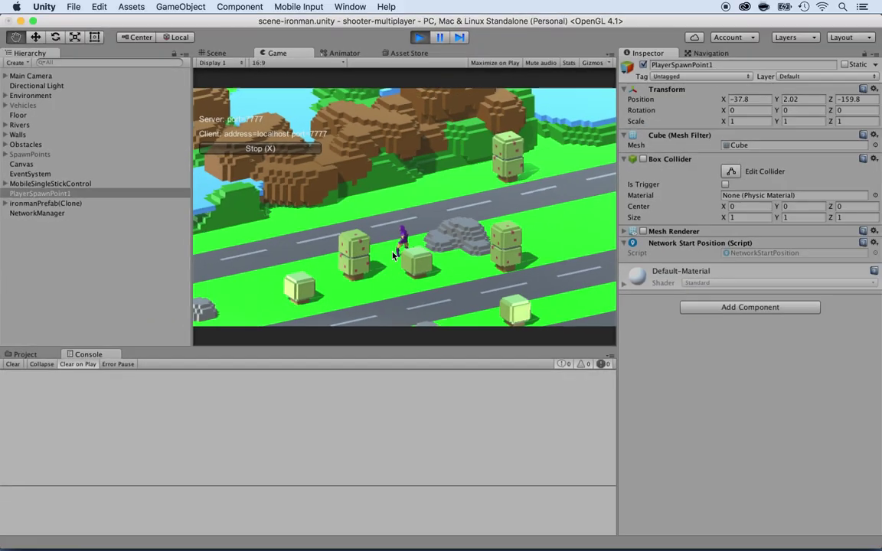
click(420, 37)
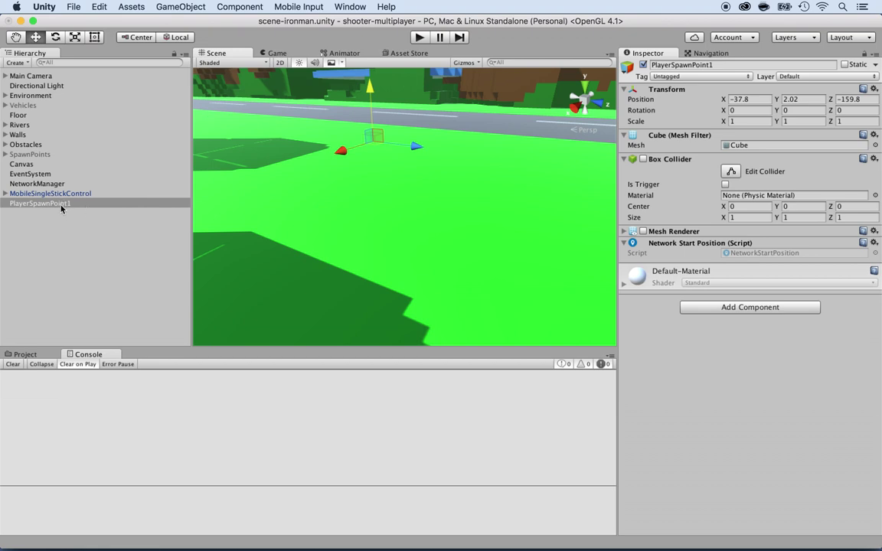
Duplicate PlayerSpawnPoint1 from its Hierarchy context menu
click(60, 205)
right_click(59, 206)
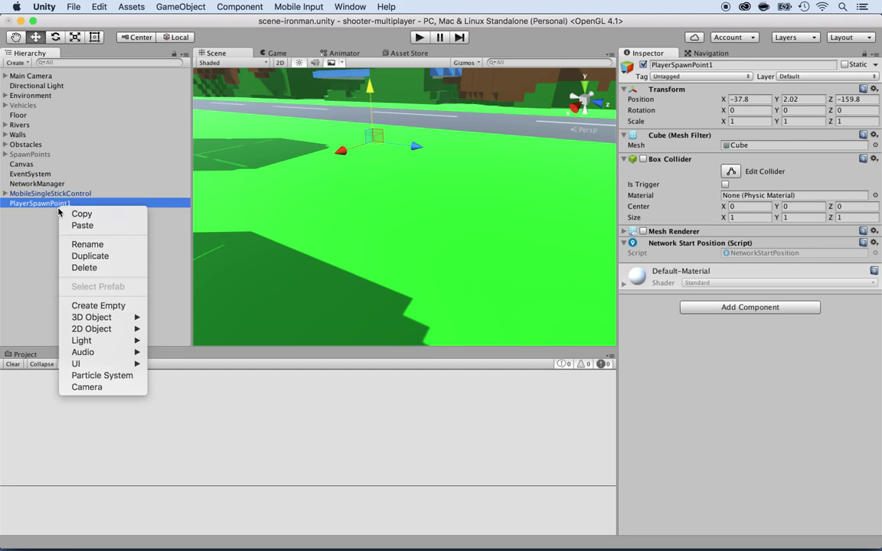
click(74, 255)
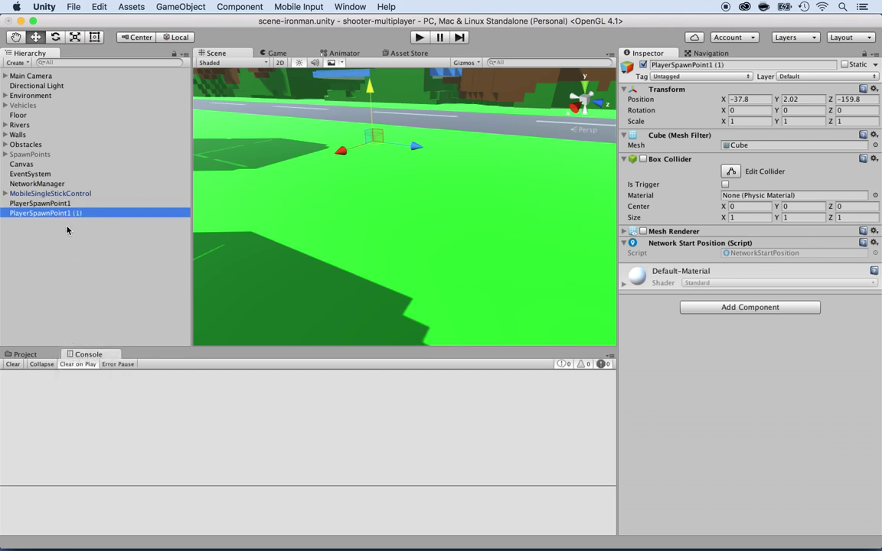
Rename the copy PlayerSpawnPoint2 and move it along the road to X -71.3
click(71, 217)
click(70, 217)
key(Delete)
key(Delete)
key(Delete)
key(Delete)
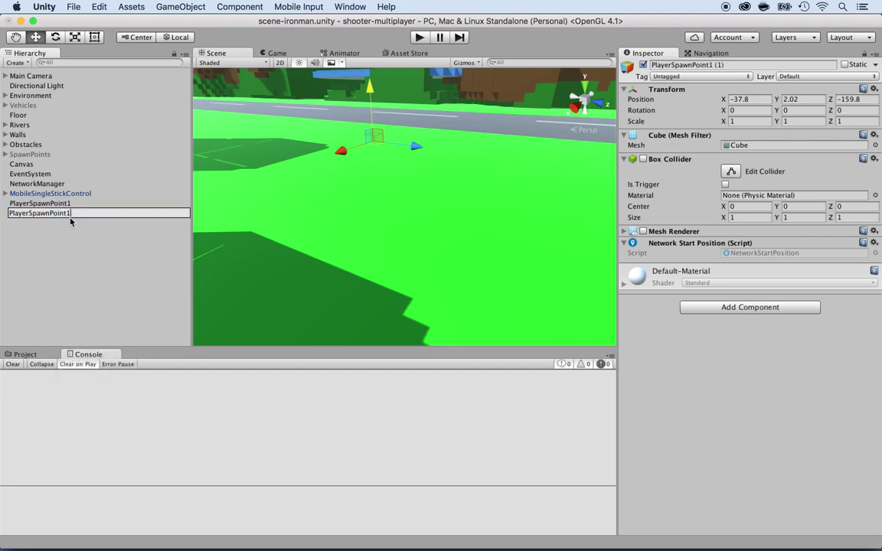
key(BackSpace)
key(Return)
key(Return)
key(Right)
text(2)
key(Return)
scroll(287, 190, down, 5)
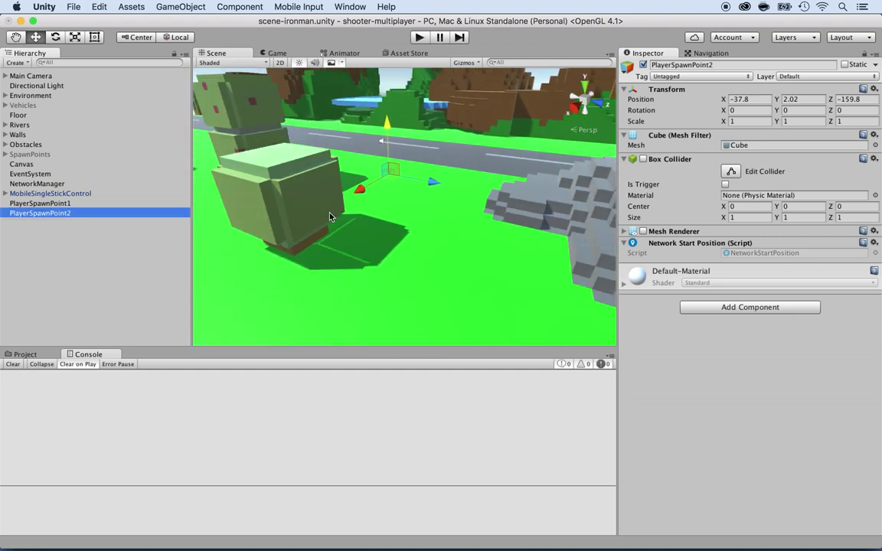
drag(363, 184, 419, 125)
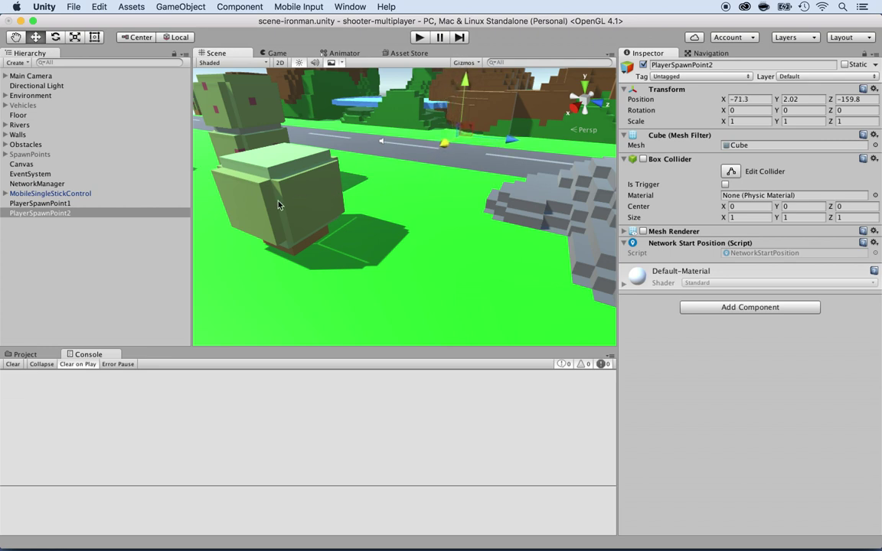
Duplicate PlayerSpawnPoint2 and name the copy PlayerSpawnPoint3
right_click(52, 213)
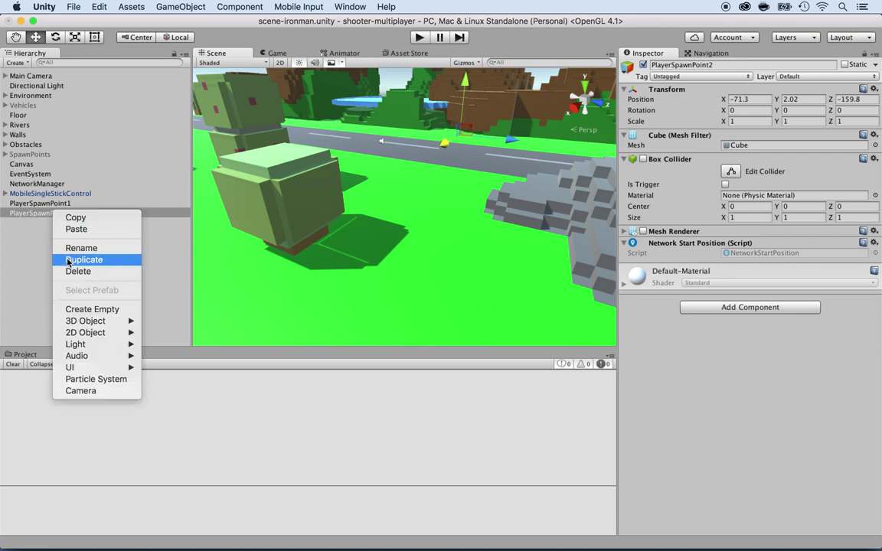
click(69, 260)
click(68, 224)
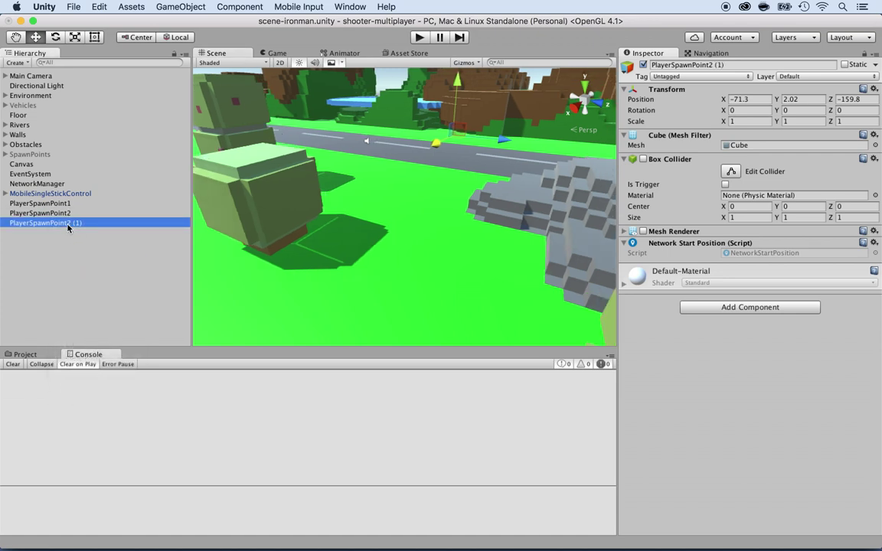
key(Right)
key(BackSpace)
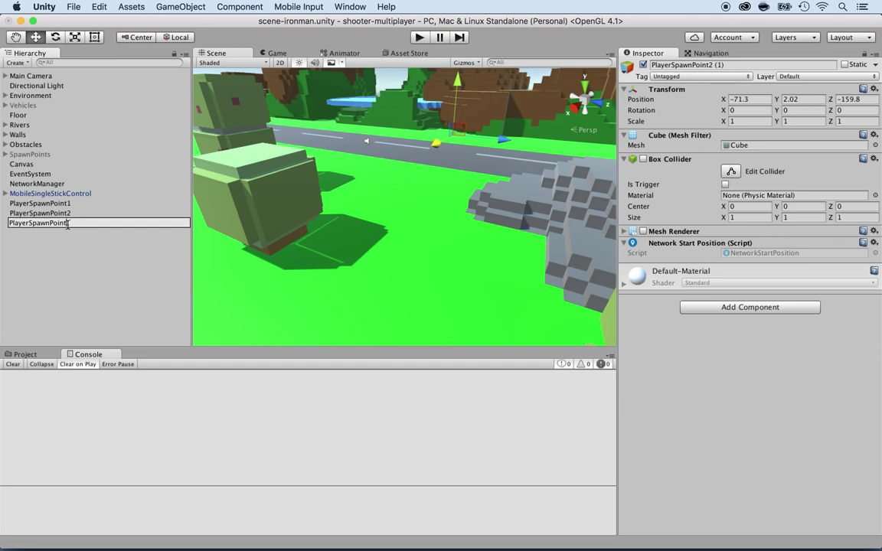
text(3)
key(Return)
Move PlayerSpawnPoint3 across the road to X -38.1, Z -193.9
right_drag(341, 200, 452, 160)
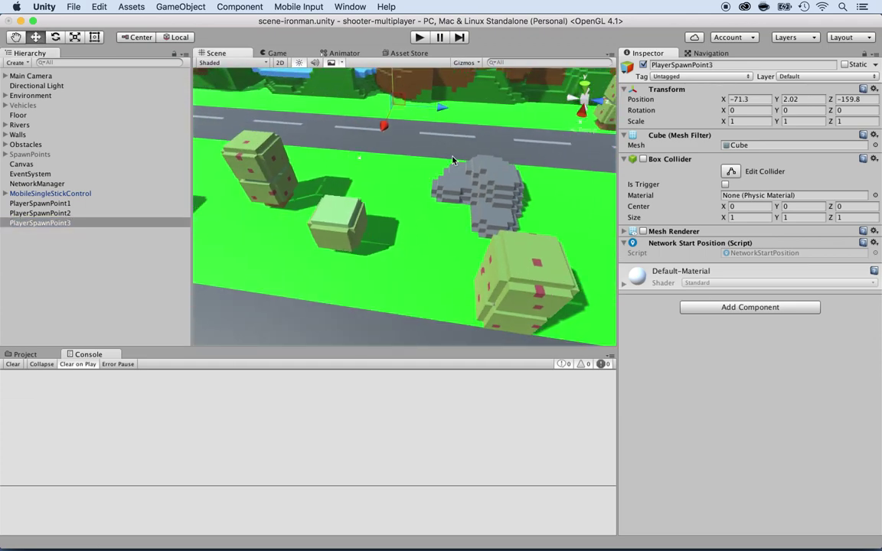
right_drag(440, 122, 375, 108)
drag(508, 120, 442, 117)
drag(375, 115, 387, 66)
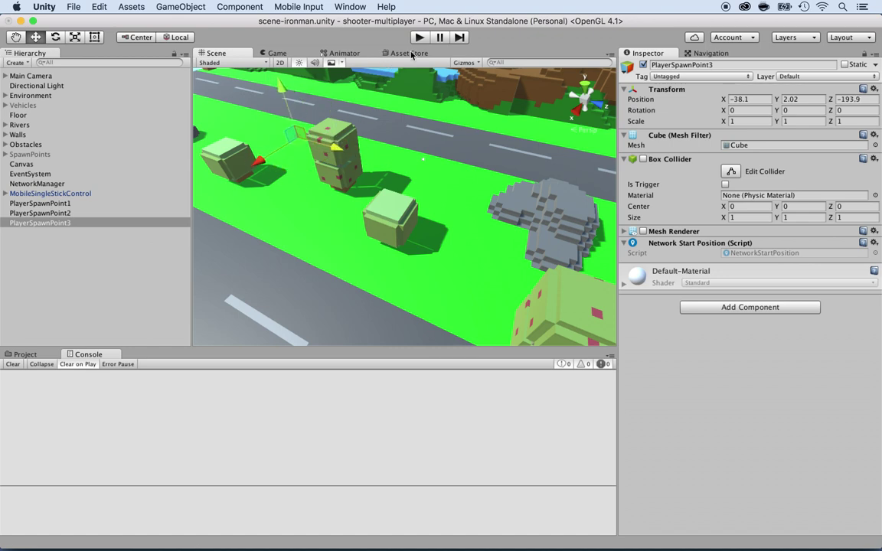
Create an empty GameObject and name it 'PLayerSpawnPoints'
right_click(62, 267)
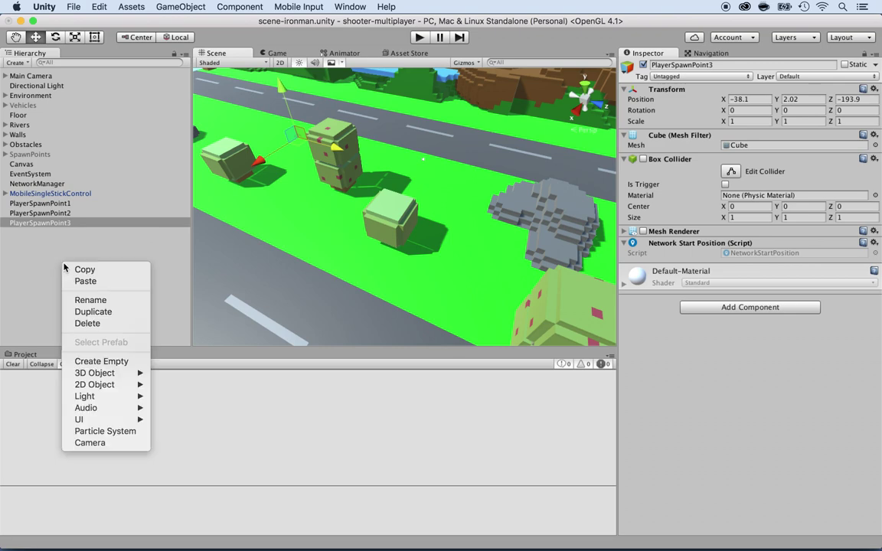
click(173, 6)
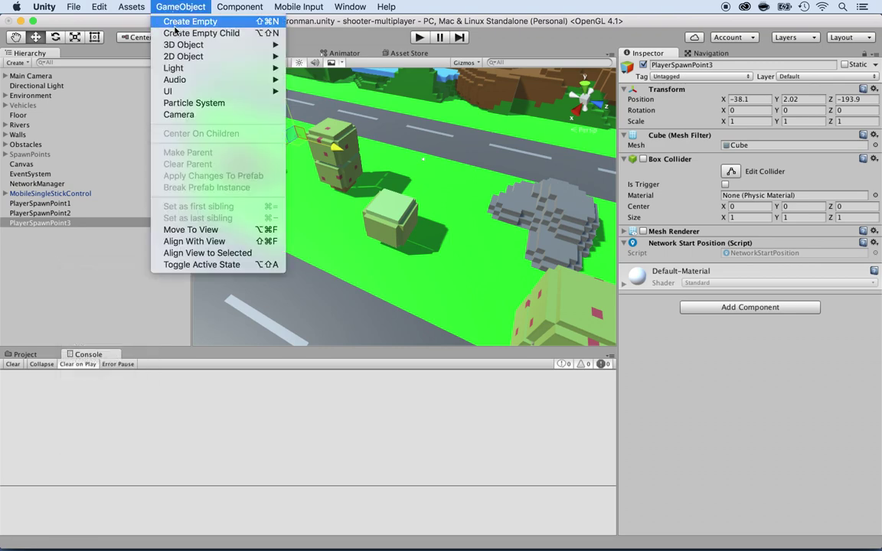
click(176, 23)
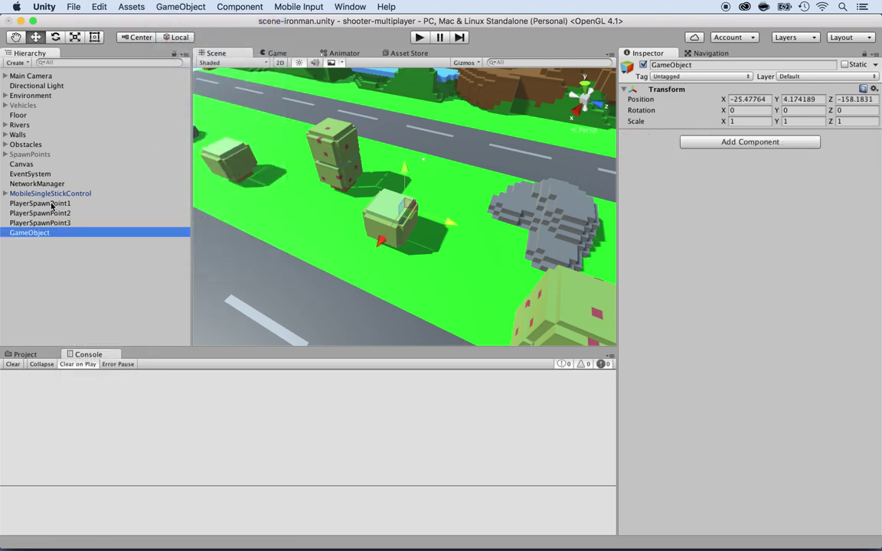
key(Return)
key(BackSpace)
text(PLayerSpawnPoints)
key(Return)
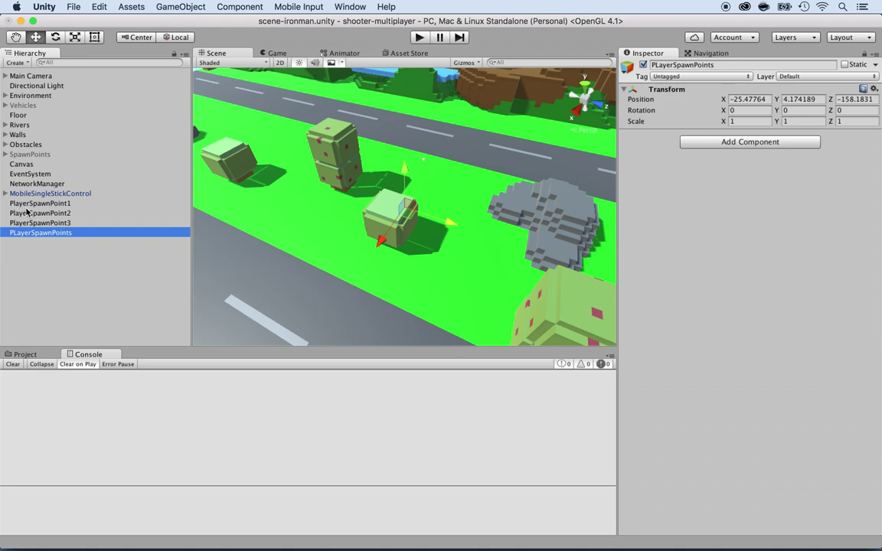
Make PlayerSpawnPoint1, 2 and 3 children of the new empty object
click(27, 202)
shift+click(28, 222)
drag(27, 223, 34, 234)
click(5, 203)
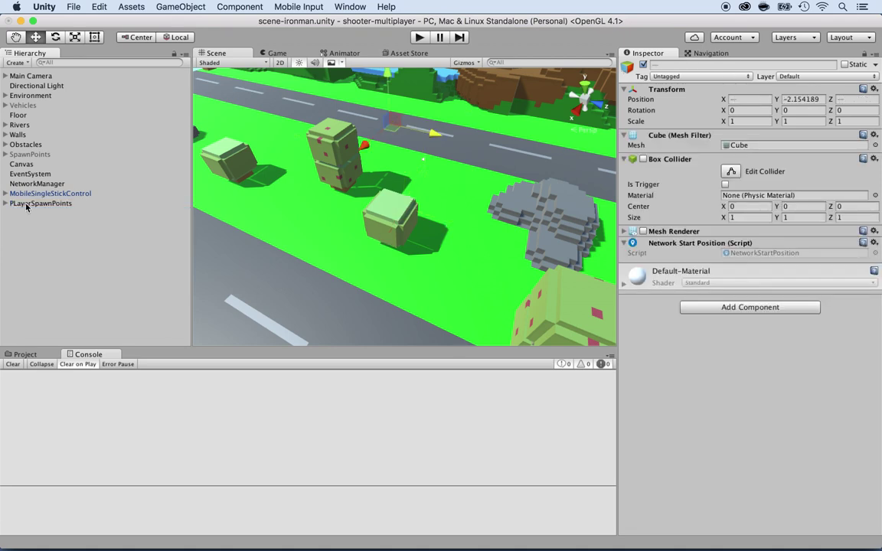
Correct the parent's name to 'PlayerSpawnPoints' and expand it to show its children
click(15, 205)
click(15, 205)
key(BackSpace)
text(l)
key(Return)
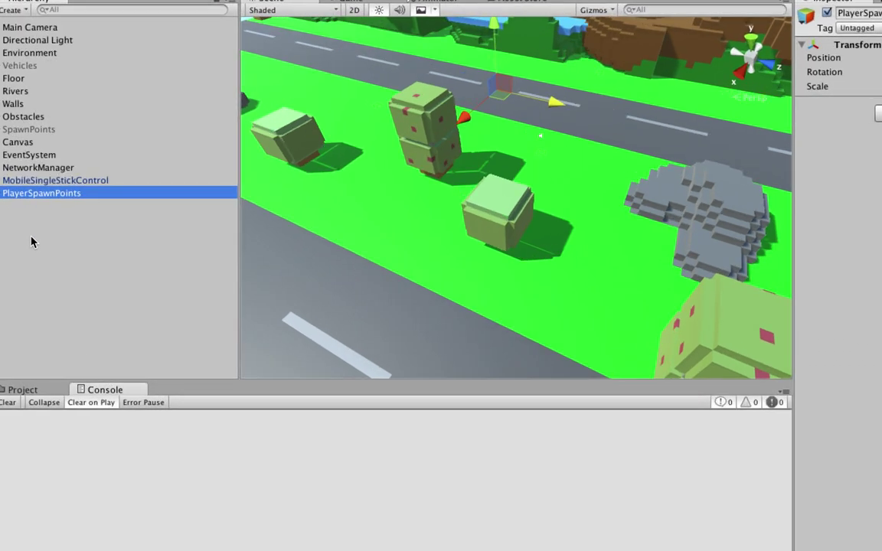
click(0, 193)
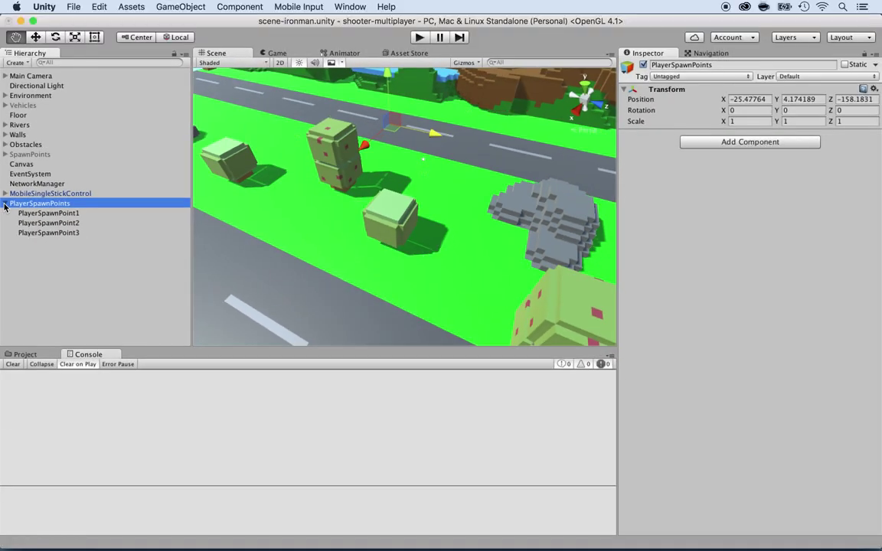
click(419, 36)
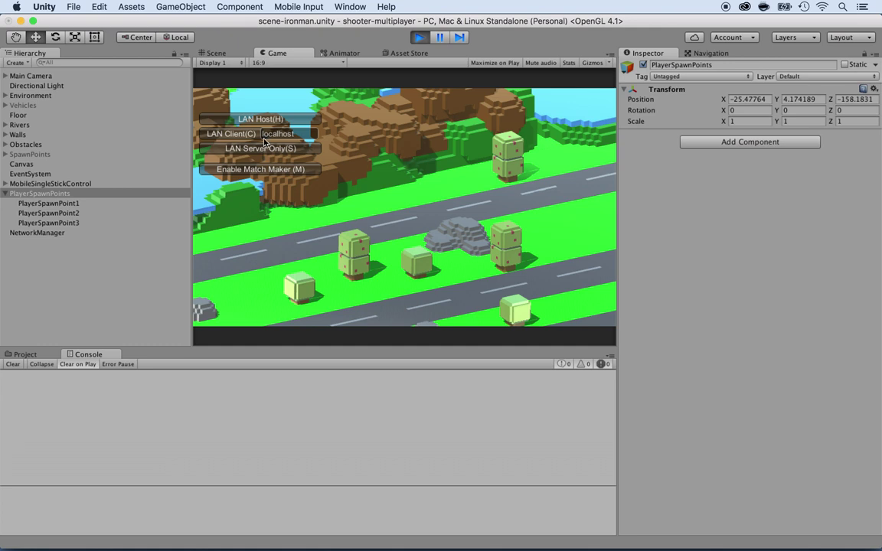
click(235, 121)
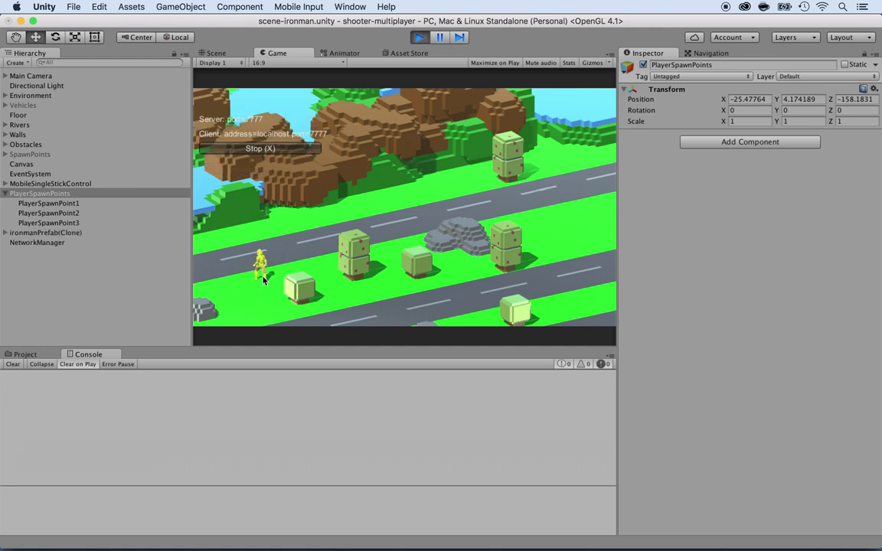
click(253, 149)
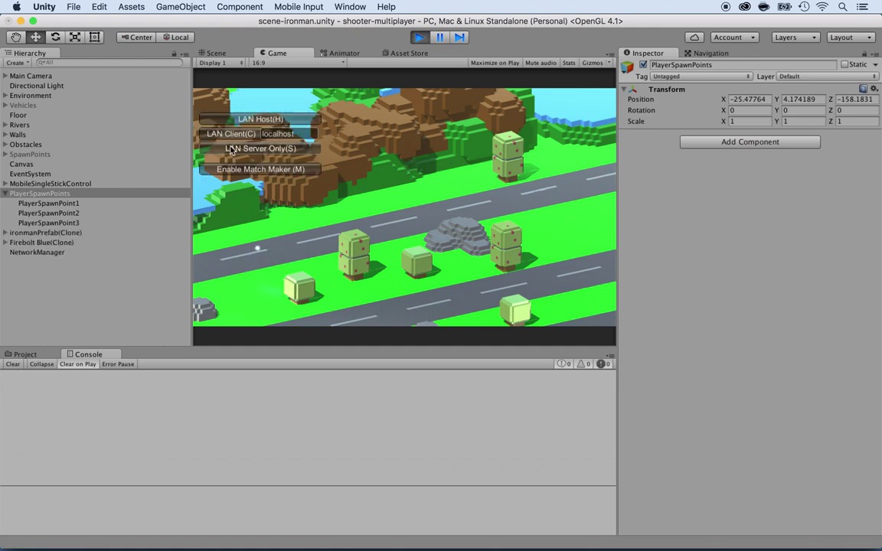
click(210, 116)
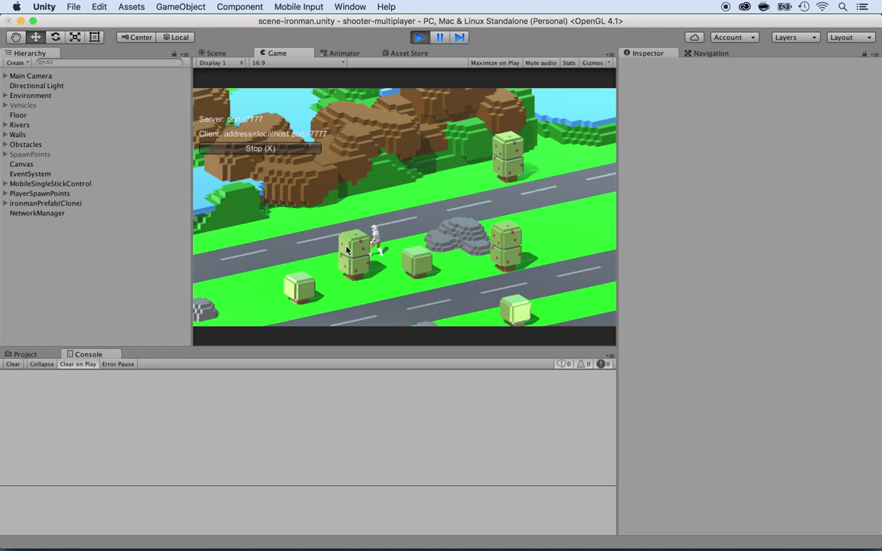
click(234, 148)
click(225, 121)
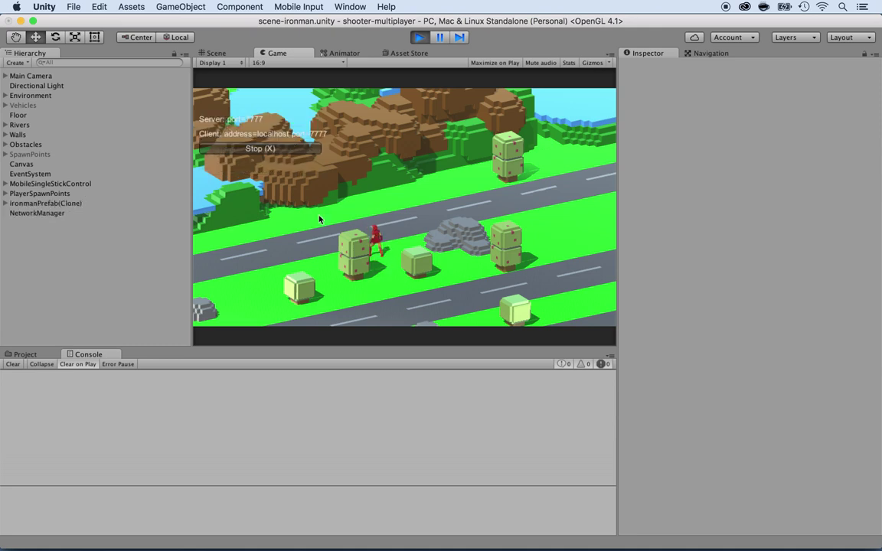
click(226, 144)
click(222, 120)
click(221, 146)
click(229, 121)
click(229, 148)
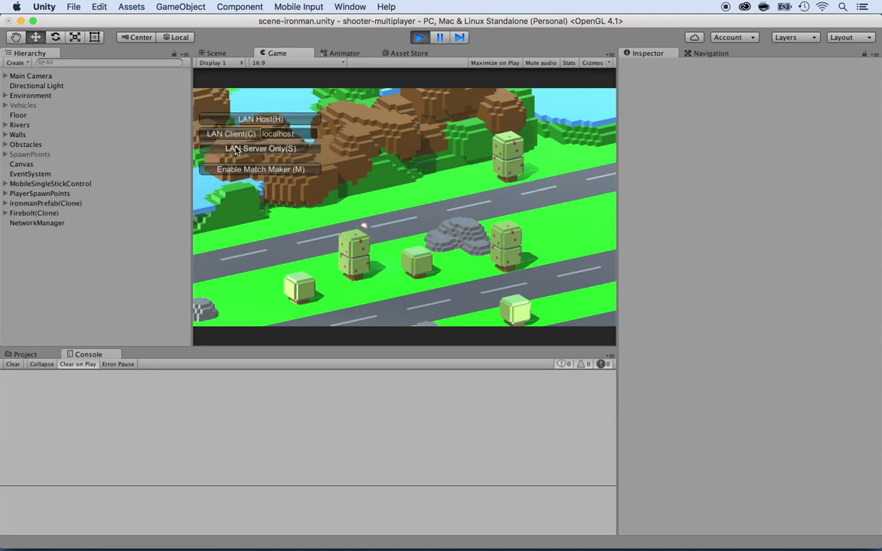
click(233, 121)
click(229, 148)
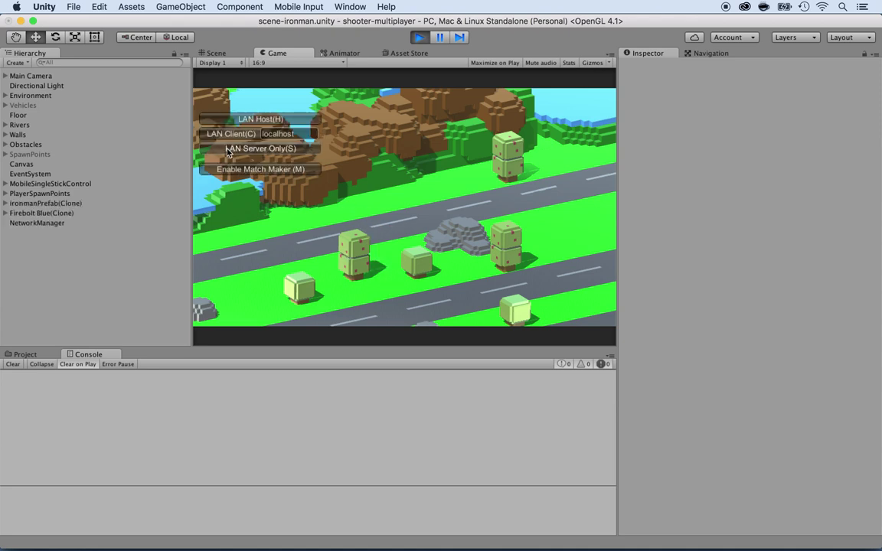
click(230, 120)
click(228, 149)
click(234, 120)
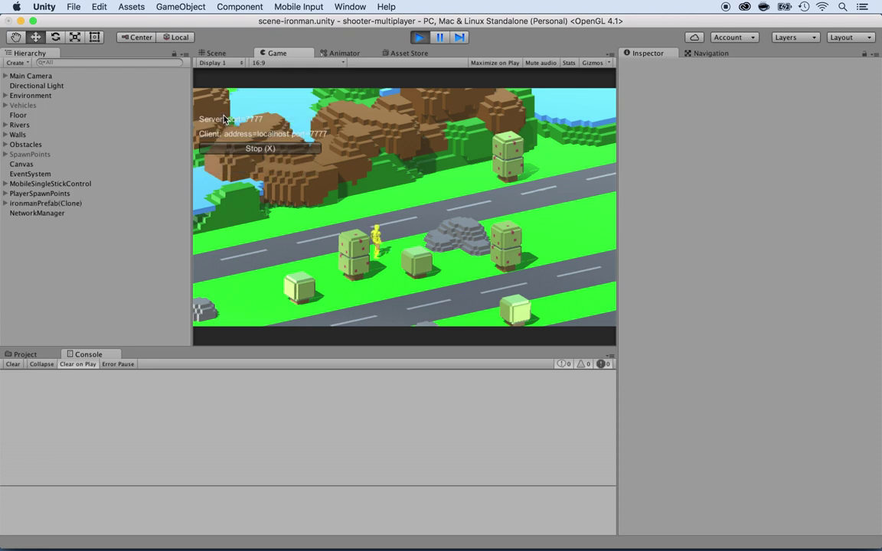
click(290, 149)
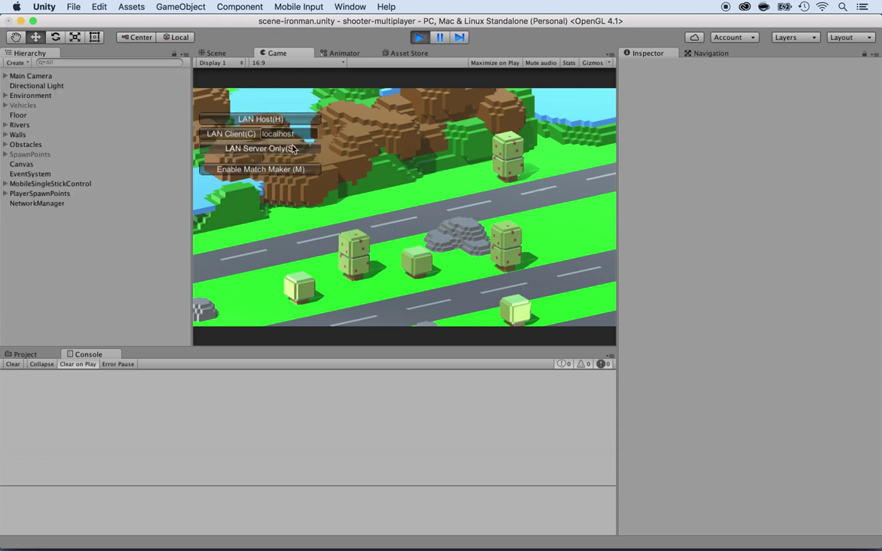
click(420, 38)
key(q)
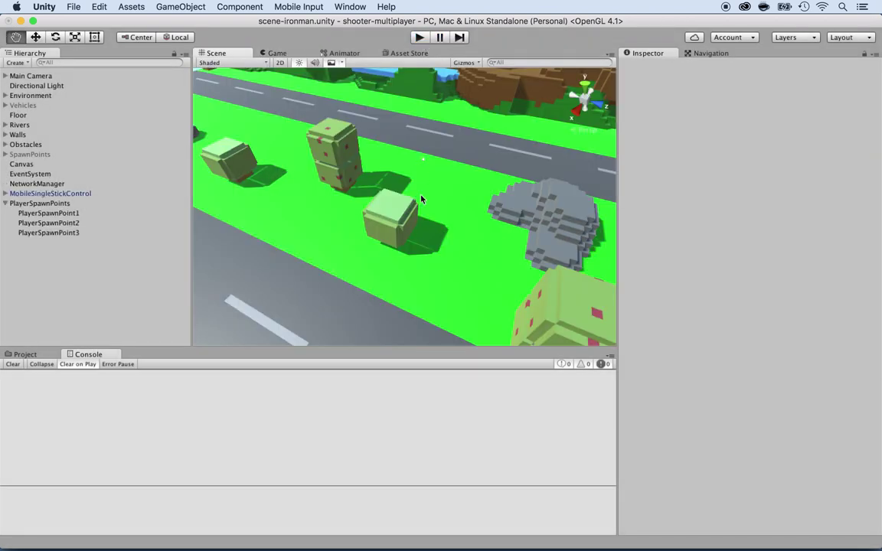
key(w)
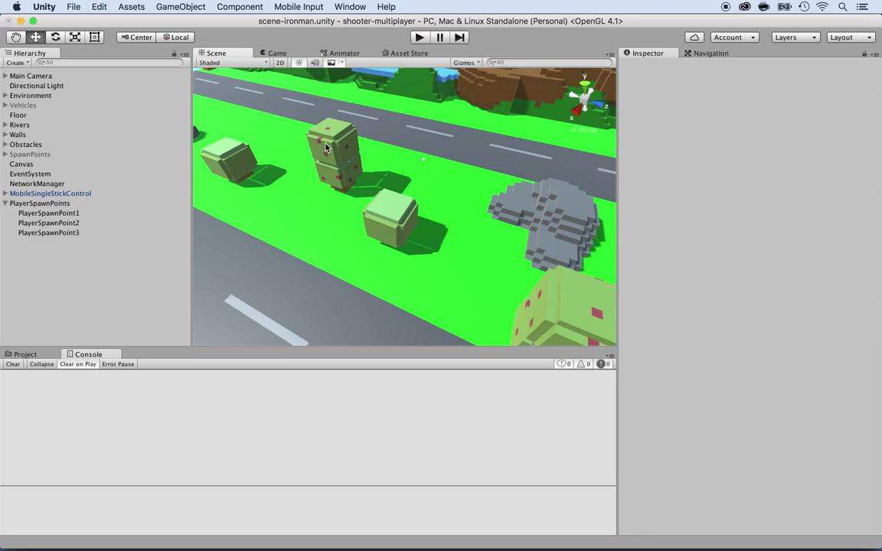
scroll(322, 168, down, 8)
scroll(321, 172, down, 8)
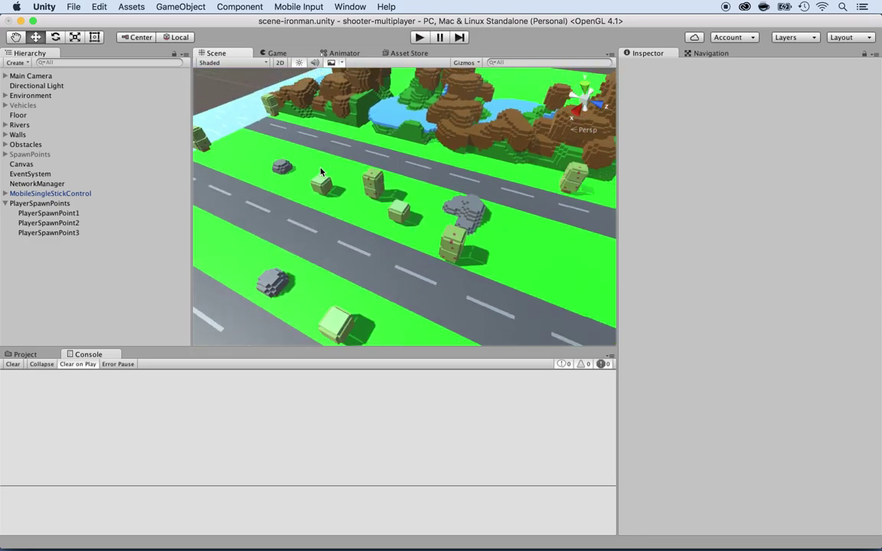